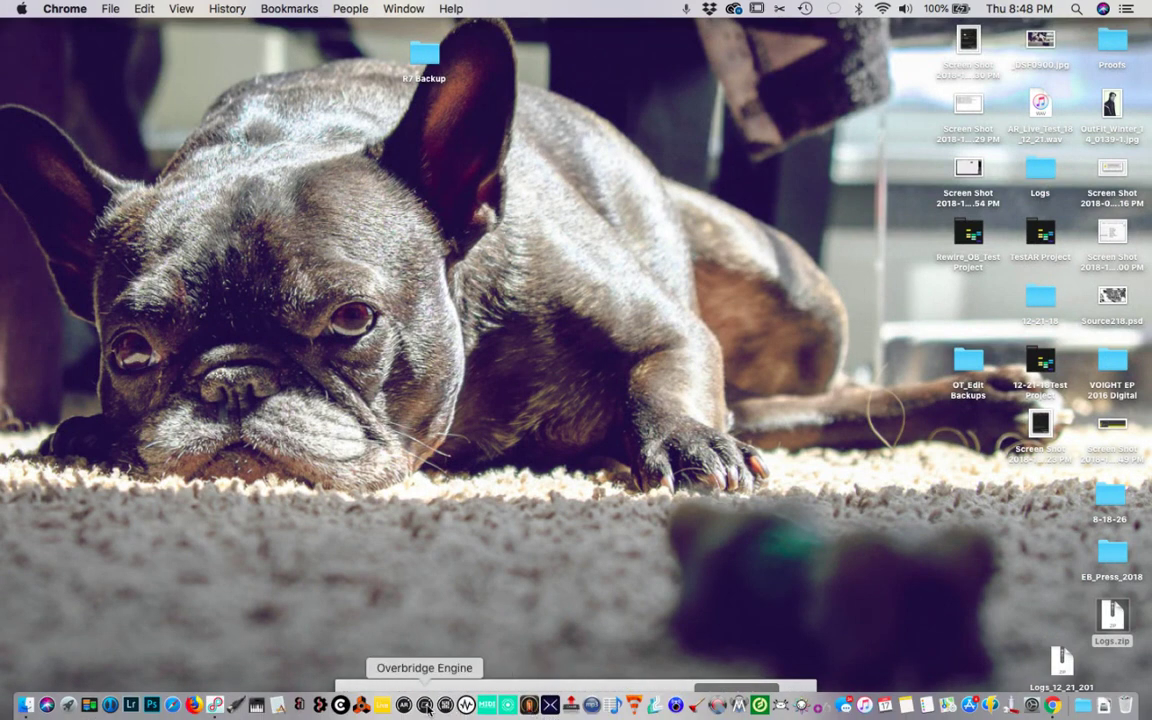
- Launch Overbridge Engine from its Dock icon
{"action": "left_click", "coordinate": [424, 706]}
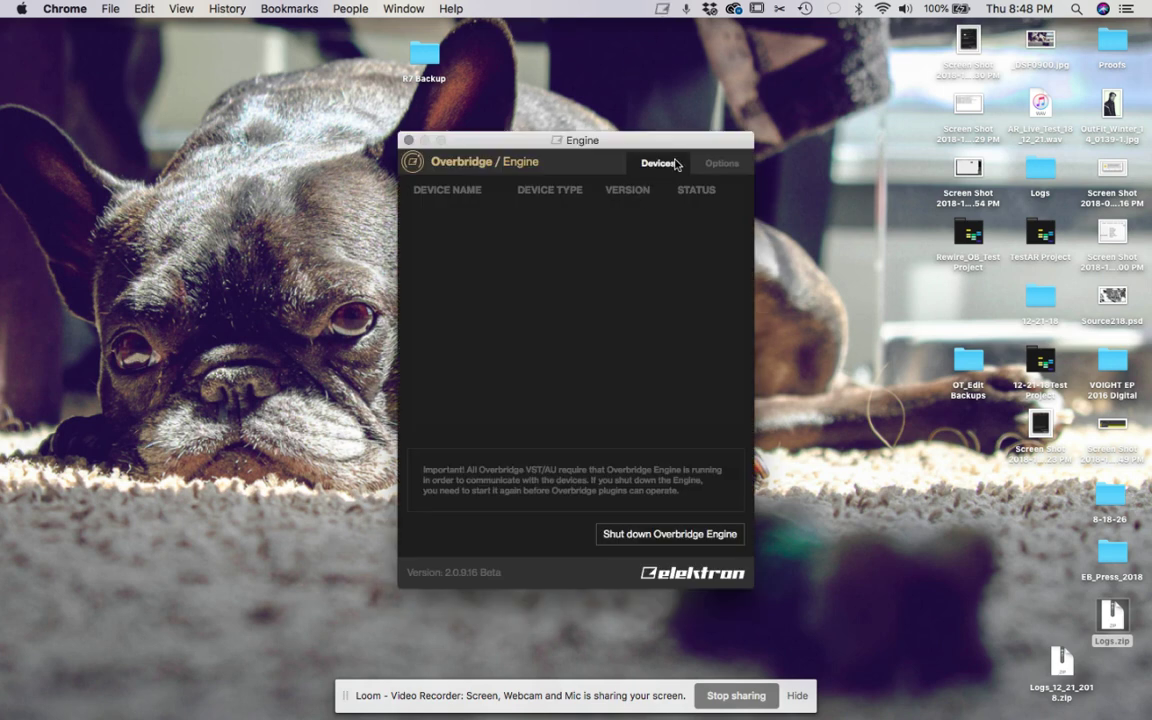
- Review Overbridge Engine's buffer options, confirm Analog Rytm MKII is listed under Devices, and close the window
{"action": "left_click", "coordinate": [710, 166]}
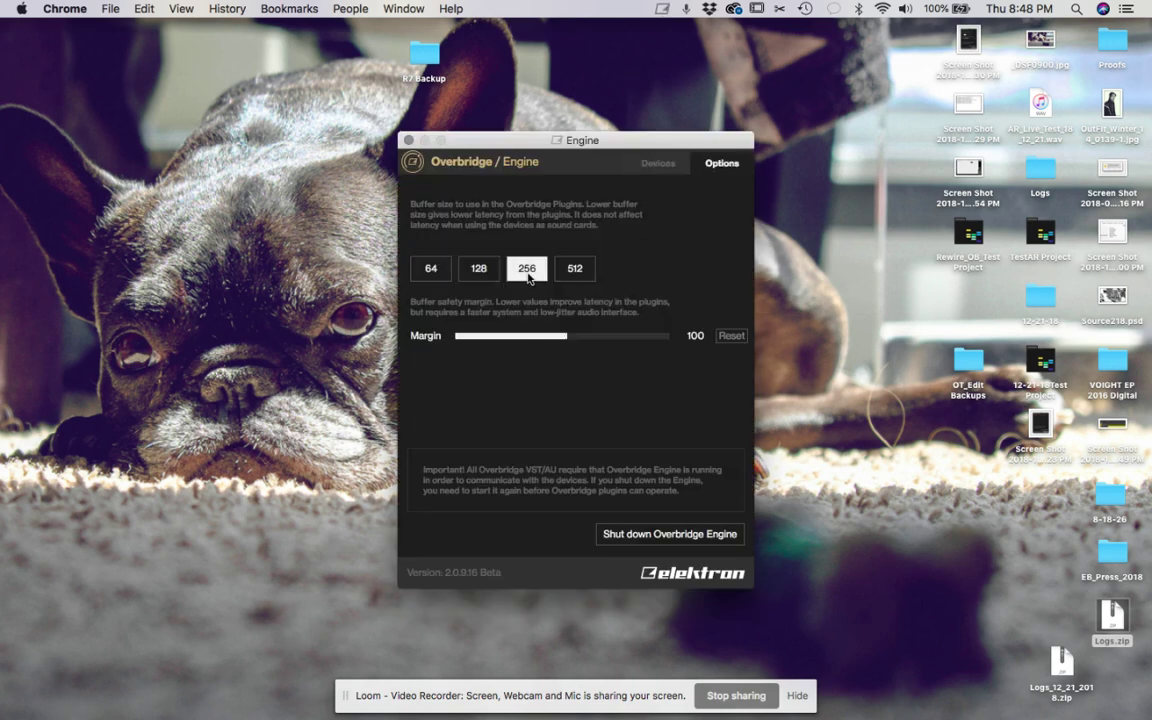
{"action": "left_click", "coordinate": [658, 165]}
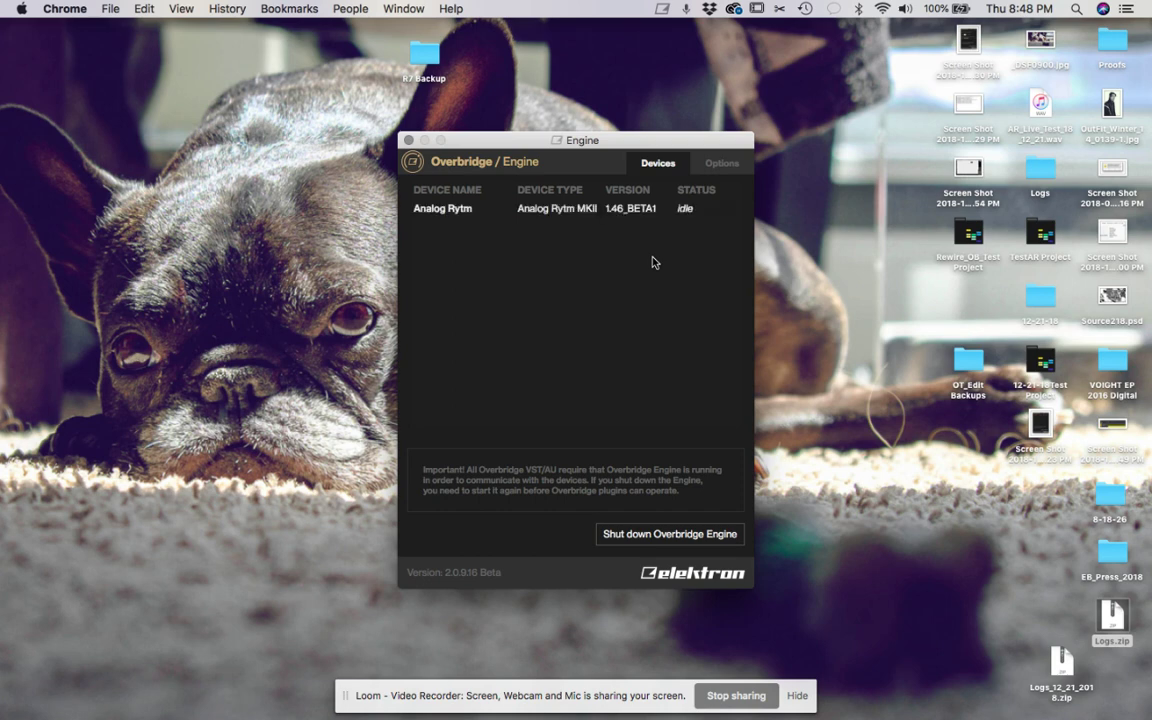
{"action": "left_click", "coordinate": [408, 140]}
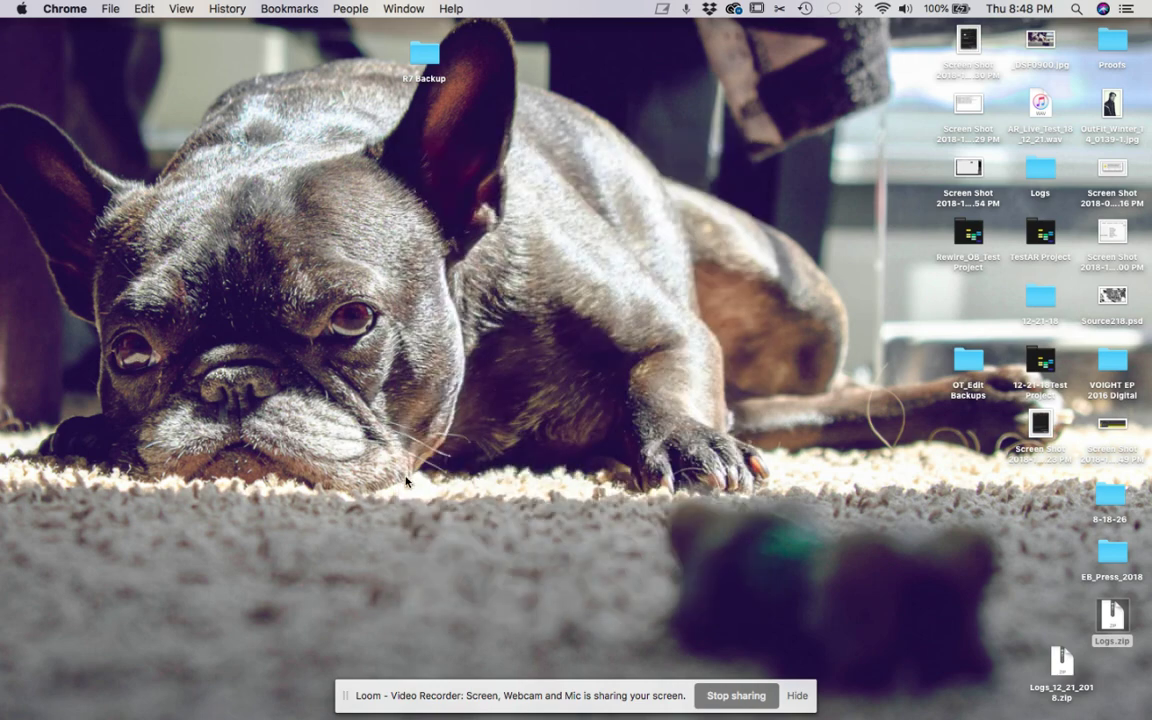
{"action": "mouse_move", "coordinate": [424, 705]}
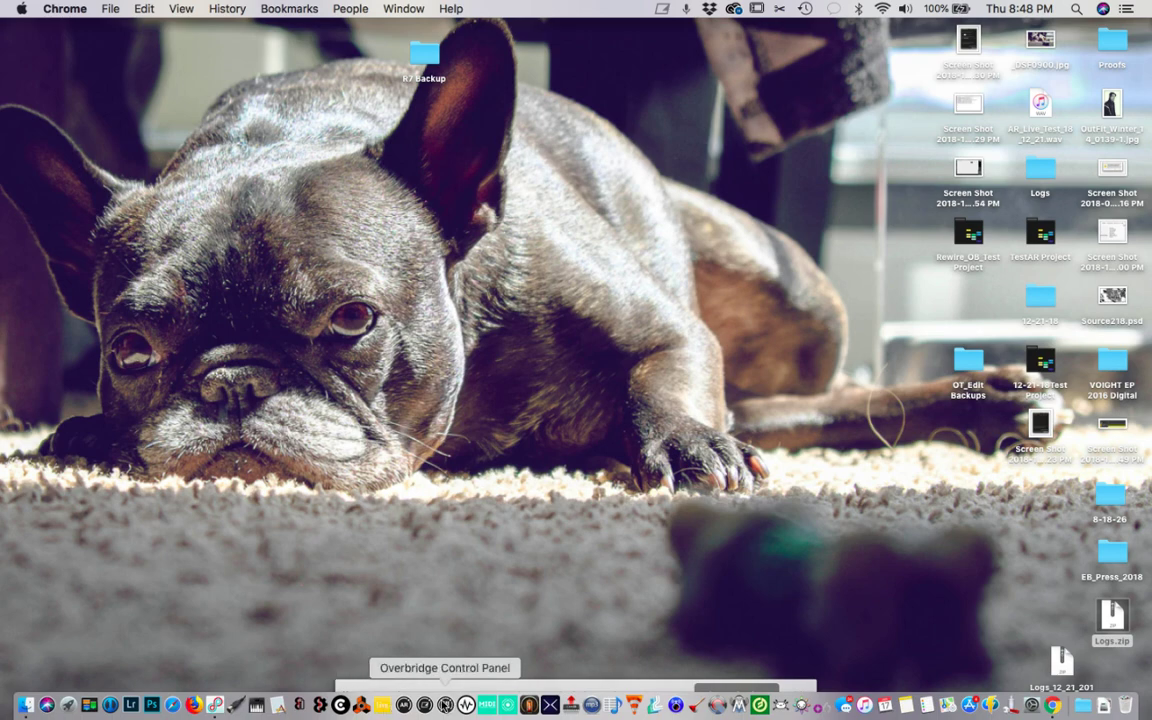
{"action": "left_click", "coordinate": [445, 703]}
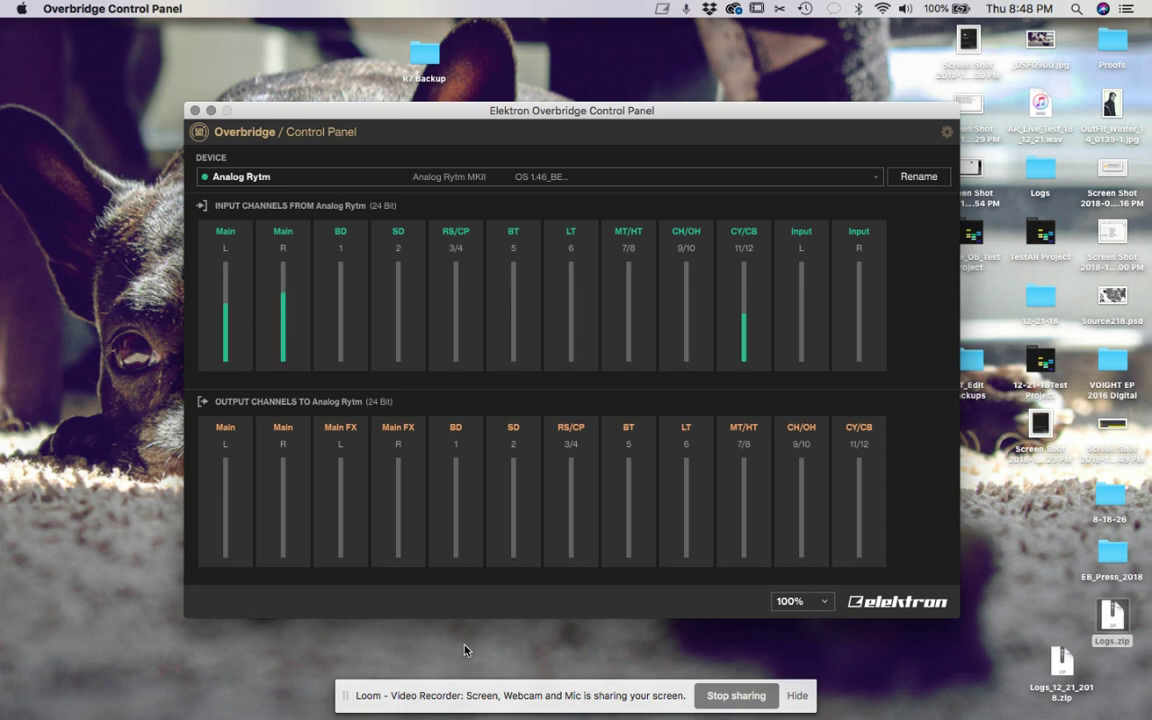
{"action": "left_click", "coordinate": [196, 111]}
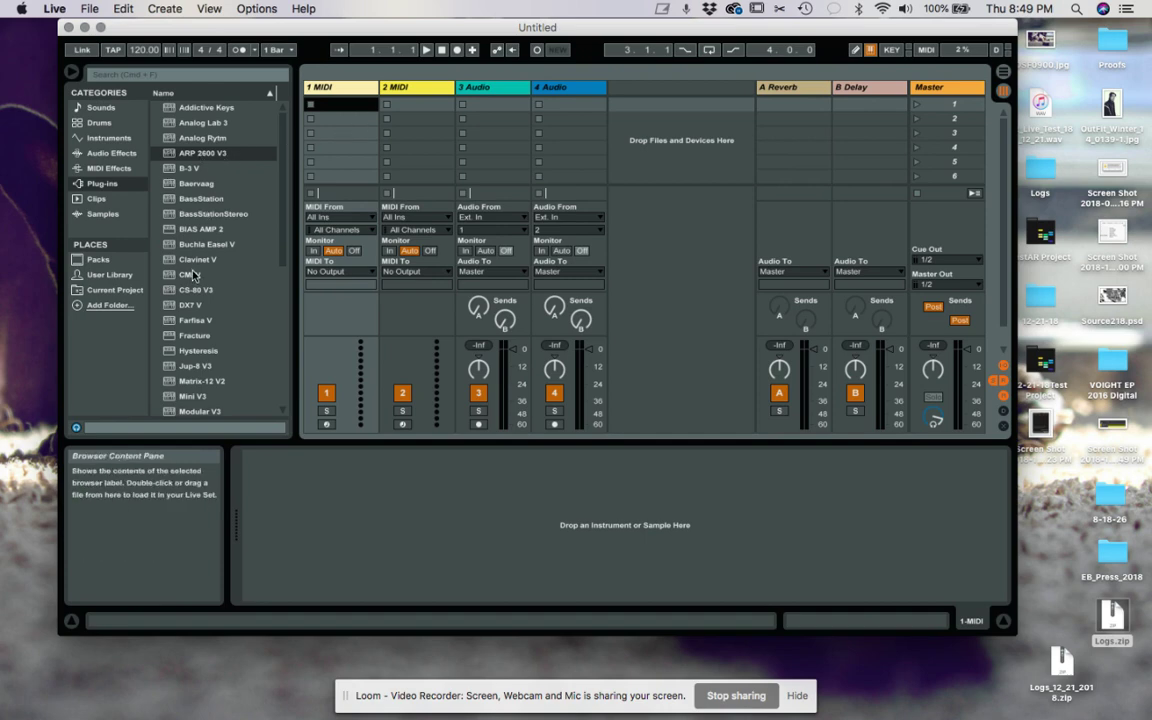
- Drag the Overbridge Analog Rytm plugin onto the first MIDI track
{"action": "left_click_drag", "start_coordinate": [203, 140], "coordinate": [323, 121]}
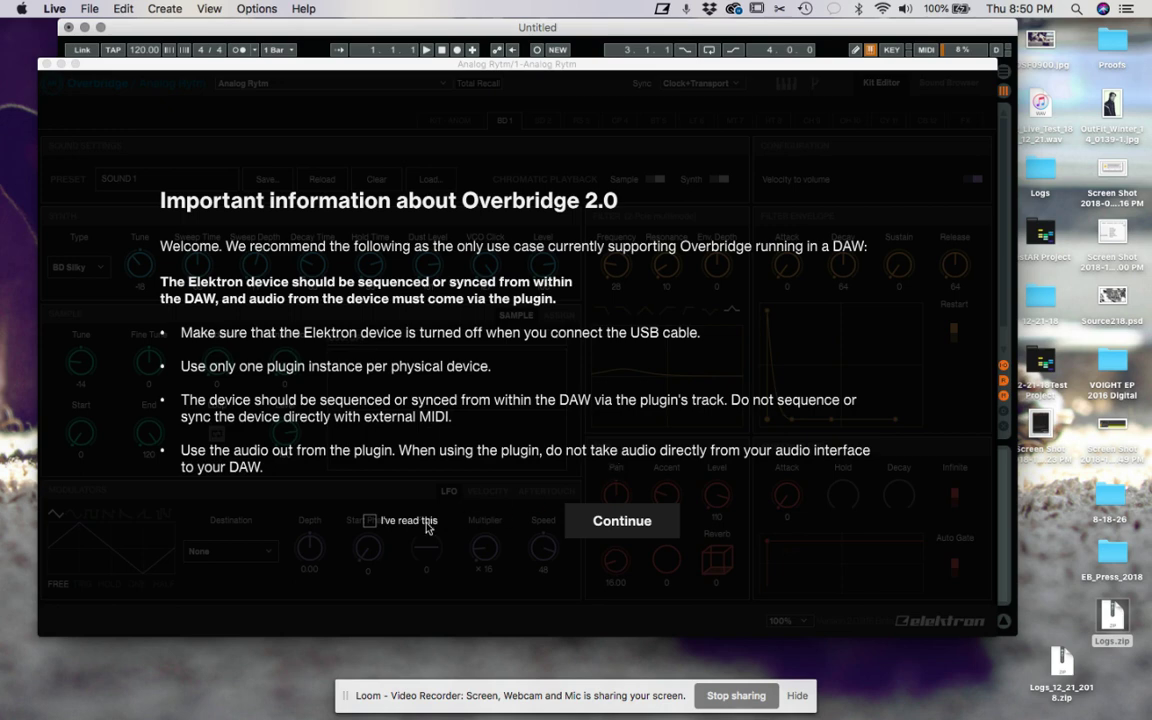
- Tick 'I've read this' on the Overbridge 2.0 notice, continue, and close the Analog Rytm plugin window
{"action": "left_click", "coordinate": [370, 521]}
{"action": "left_click", "coordinate": [370, 521]}
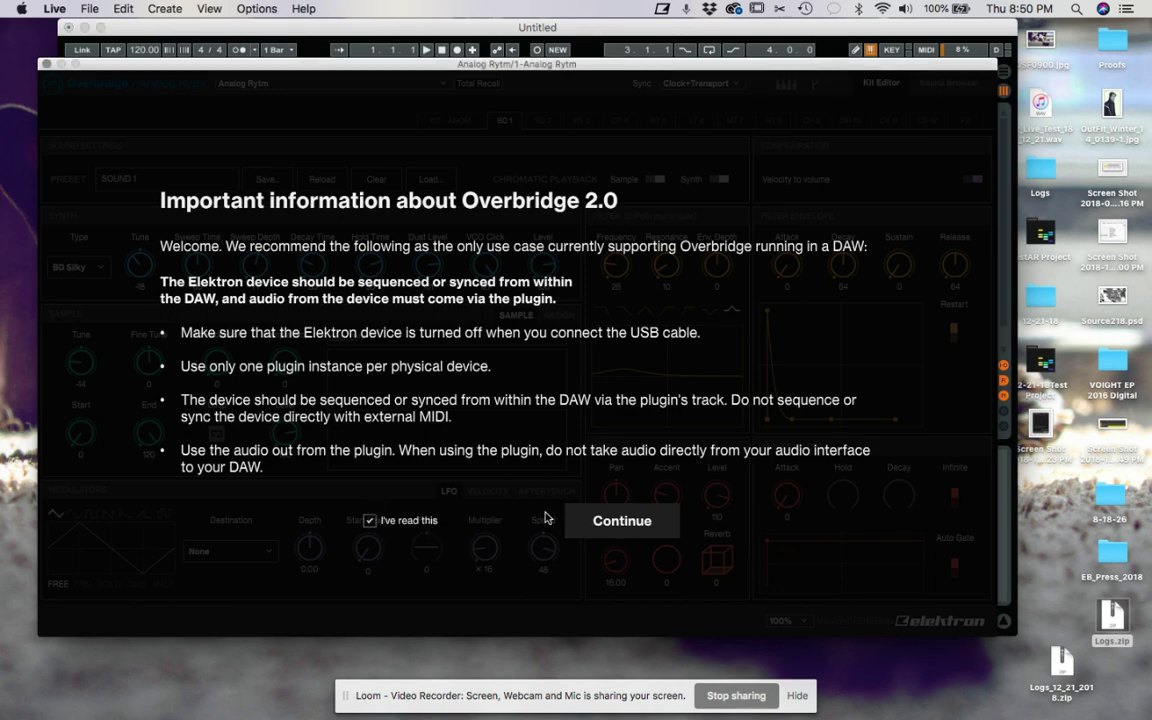
{"action": "left_click", "coordinate": [611, 523]}
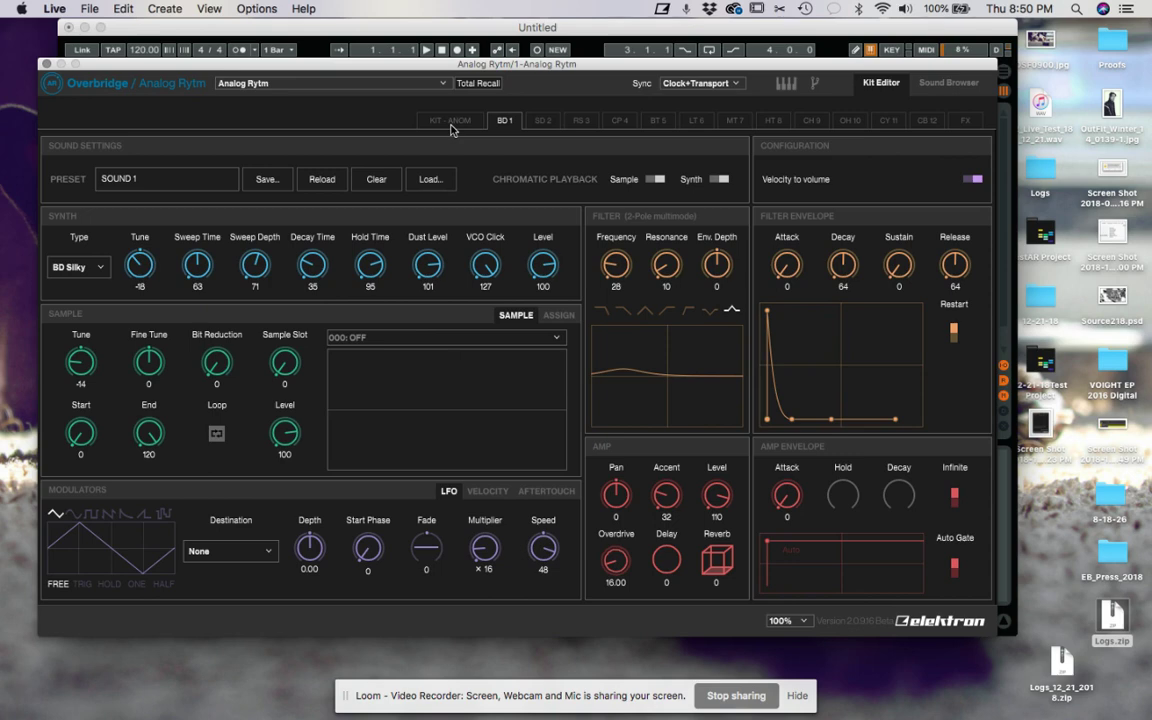
{"action": "left_click", "coordinate": [45, 64]}
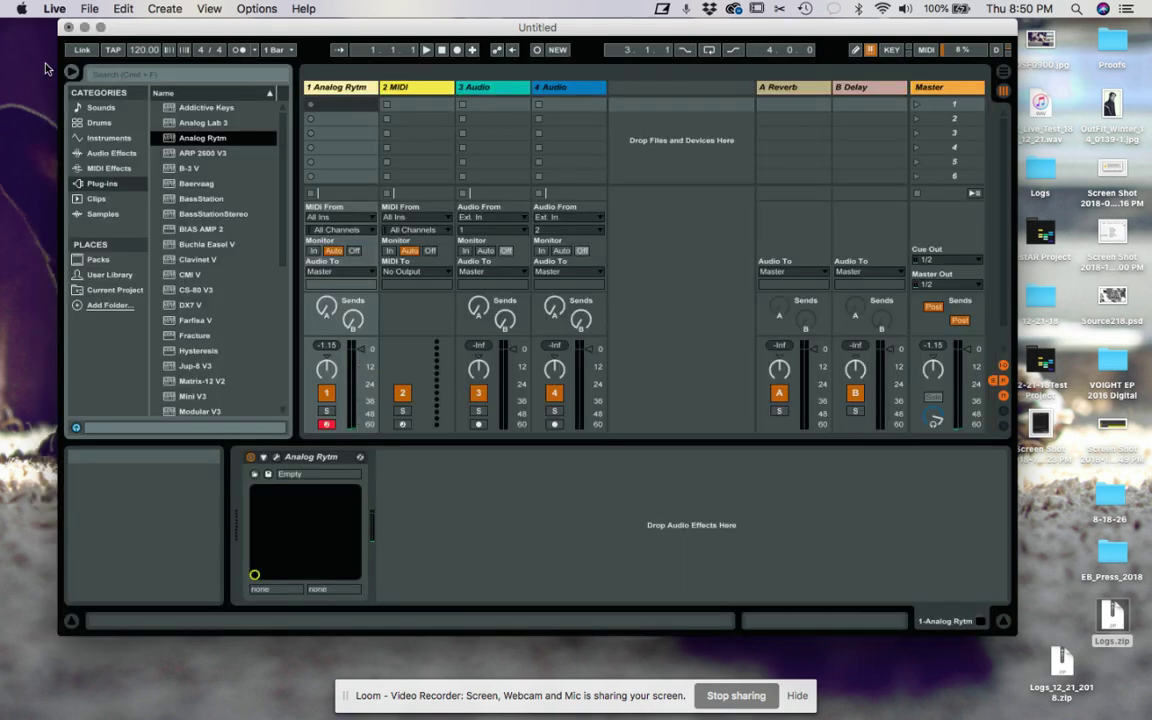
{"action": "left_click", "coordinate": [426, 50]}
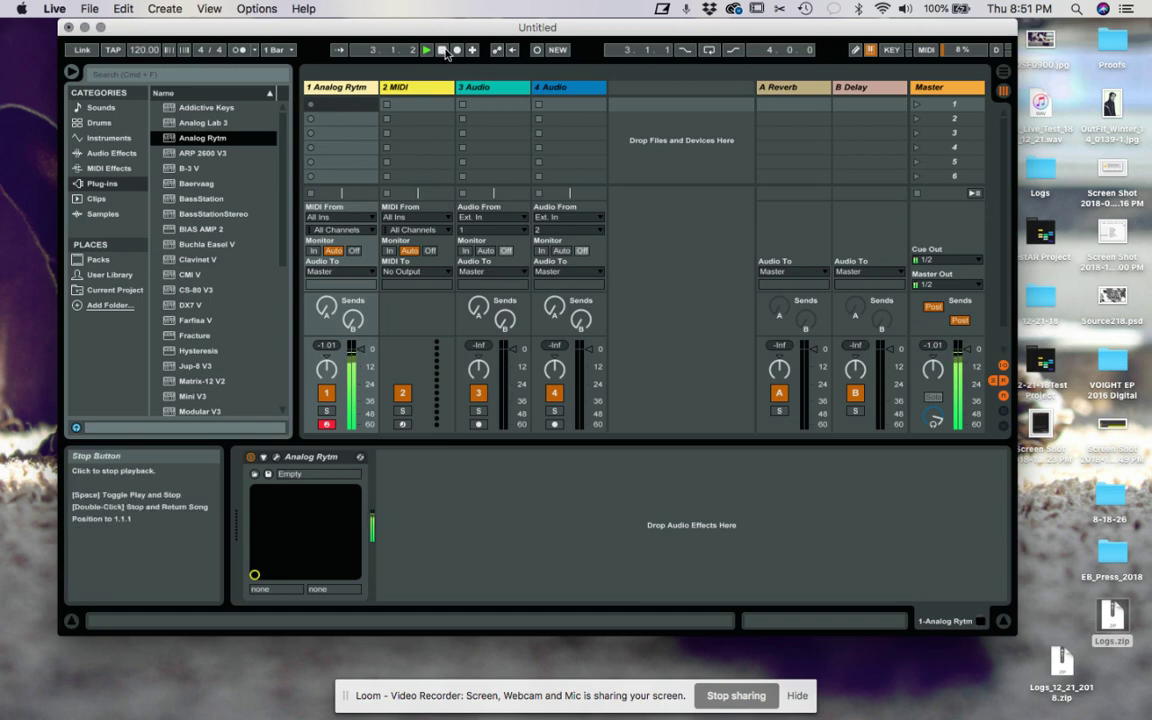
{"action": "left_click", "coordinate": [443, 50]}
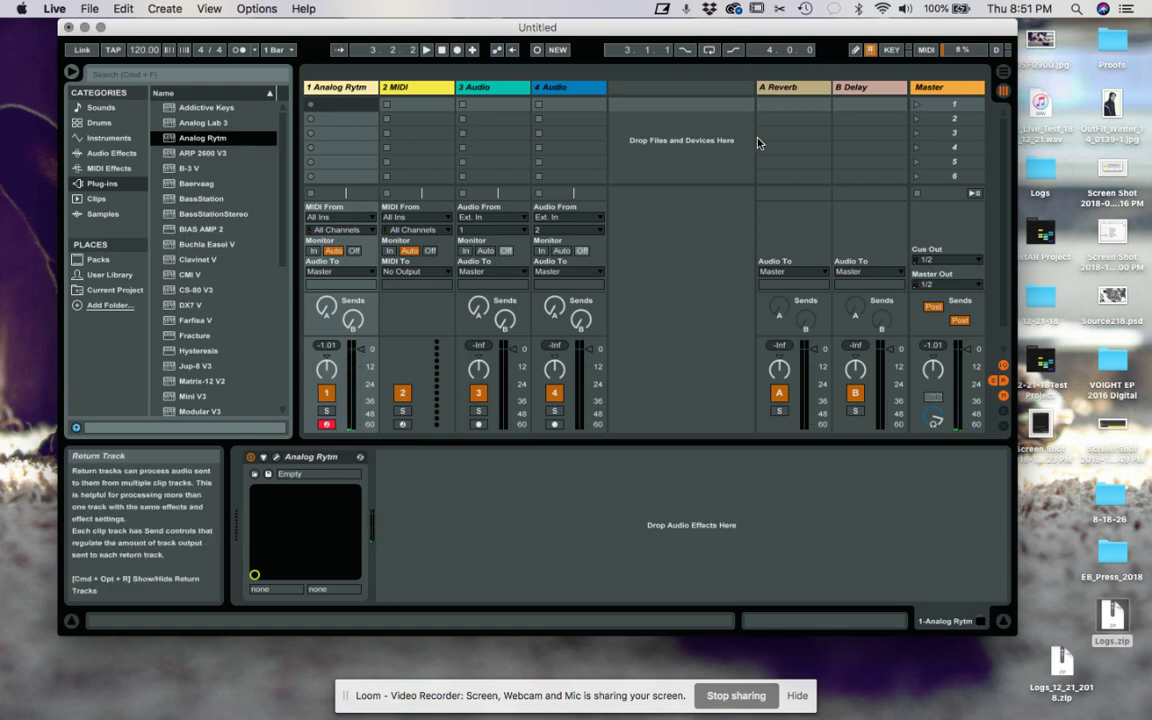
{"action": "left_click_drag", "start_coordinate": [597, 33], "coordinate": [567, 33]}
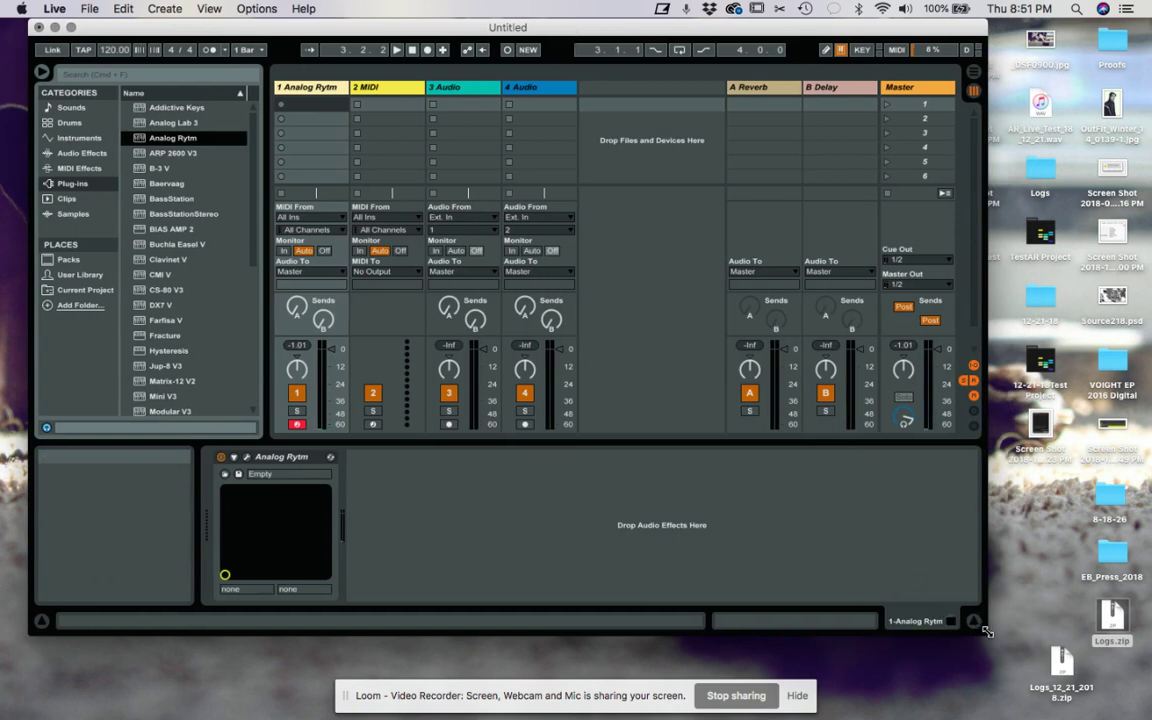
- Enlarge the Live window, insert an audio track with Cmd+T, and delete the empty 4 MIDI track
{"action": "left_click_drag", "start_coordinate": [983, 630], "coordinate": [1130, 671]}
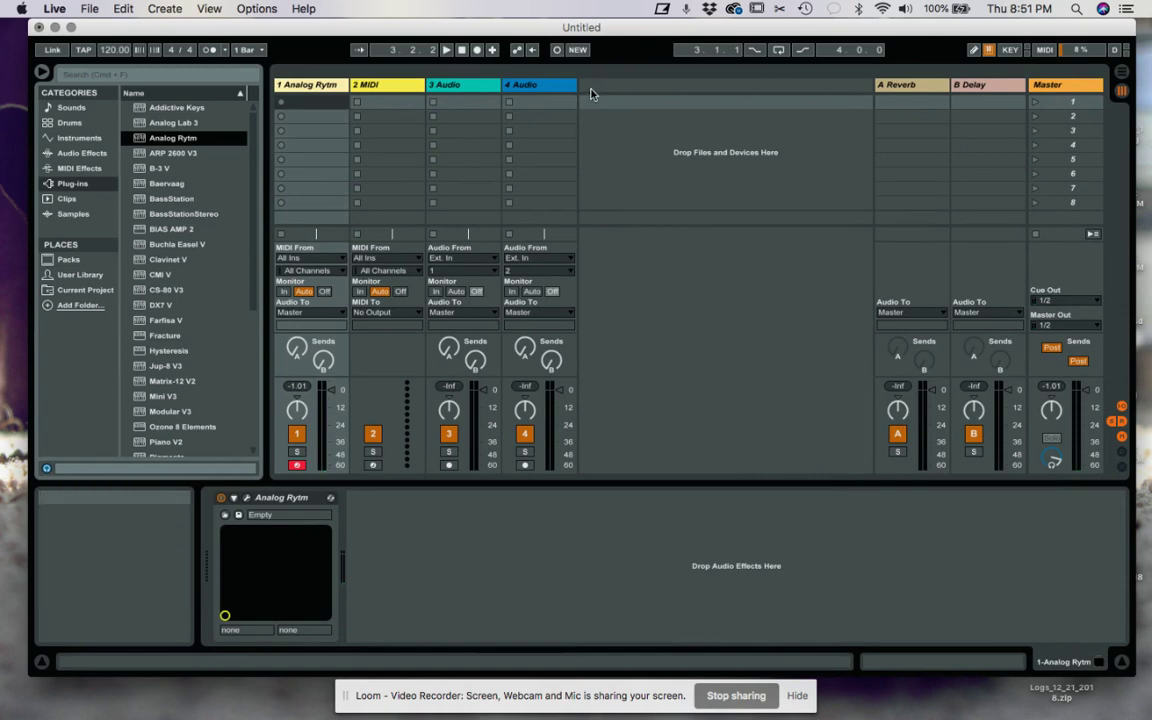
{"action": "key", "text": "super+t"}
{"action": "key", "text": "super+t"}
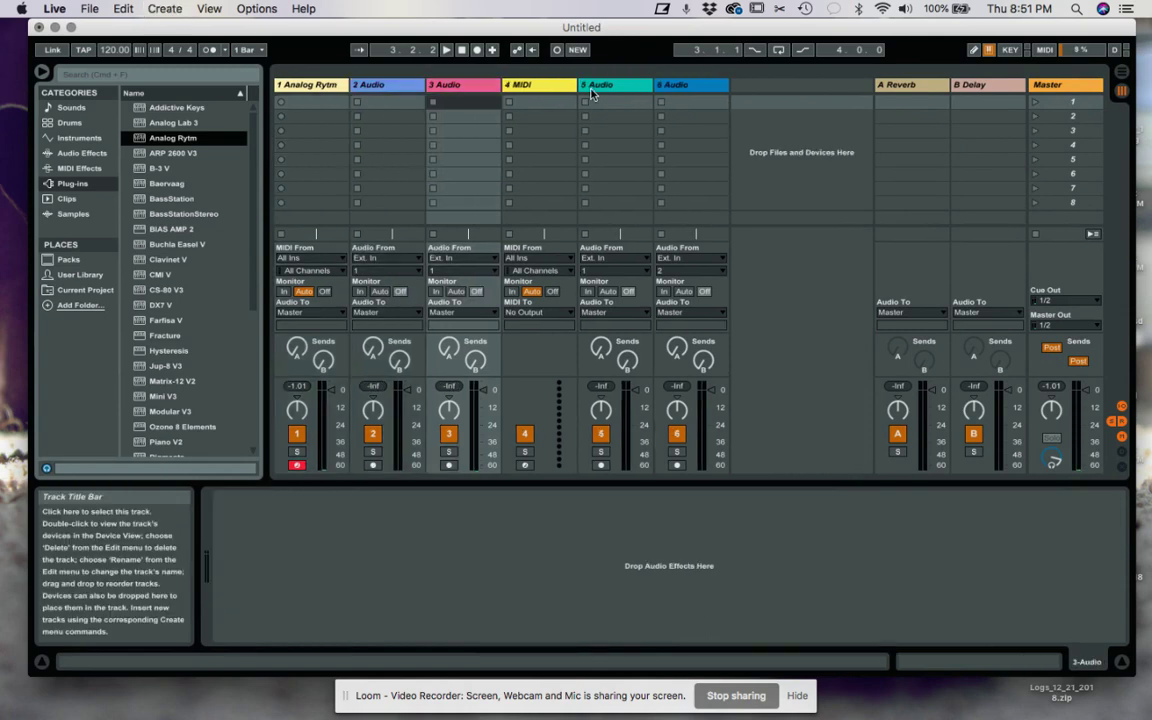
{"action": "left_click", "coordinate": [544, 89]}
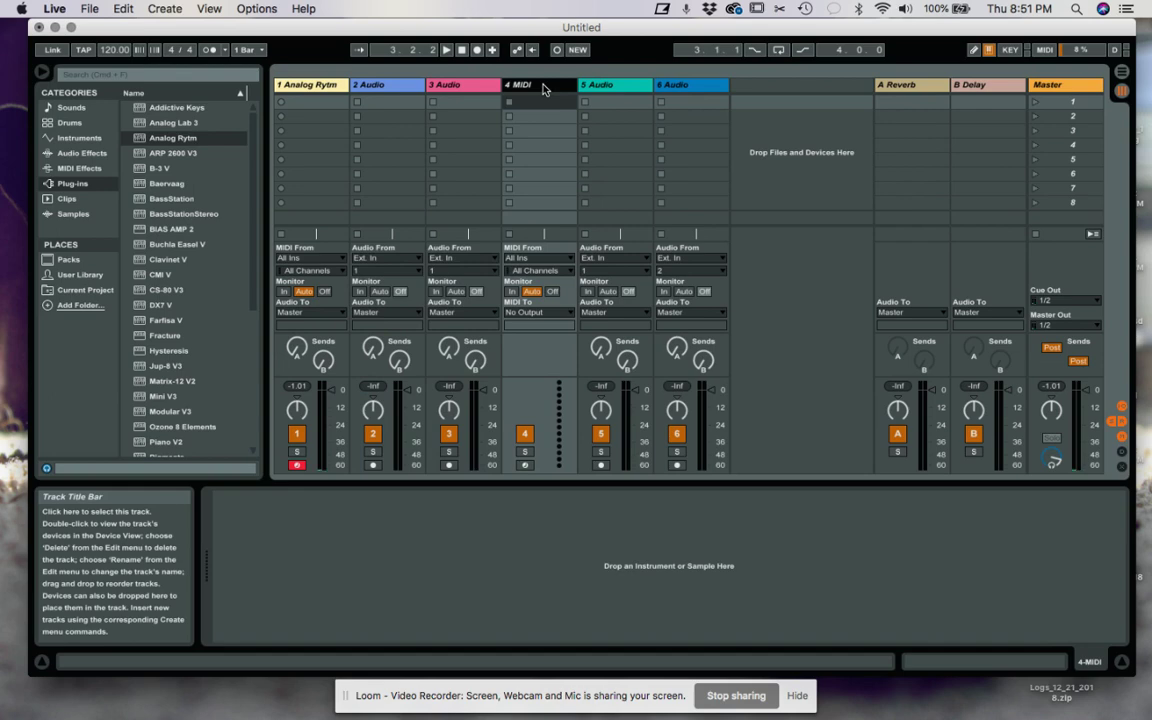
{"action": "key", "text": "Delete"}
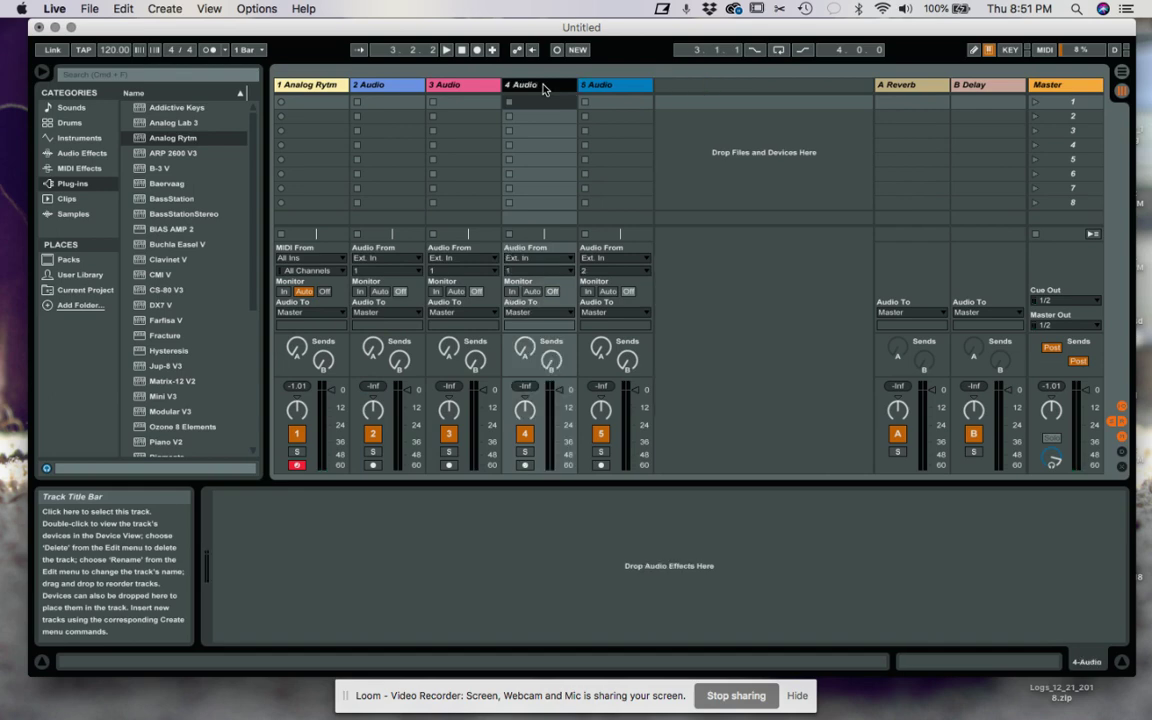
{"action": "left_click", "coordinate": [388, 87]}
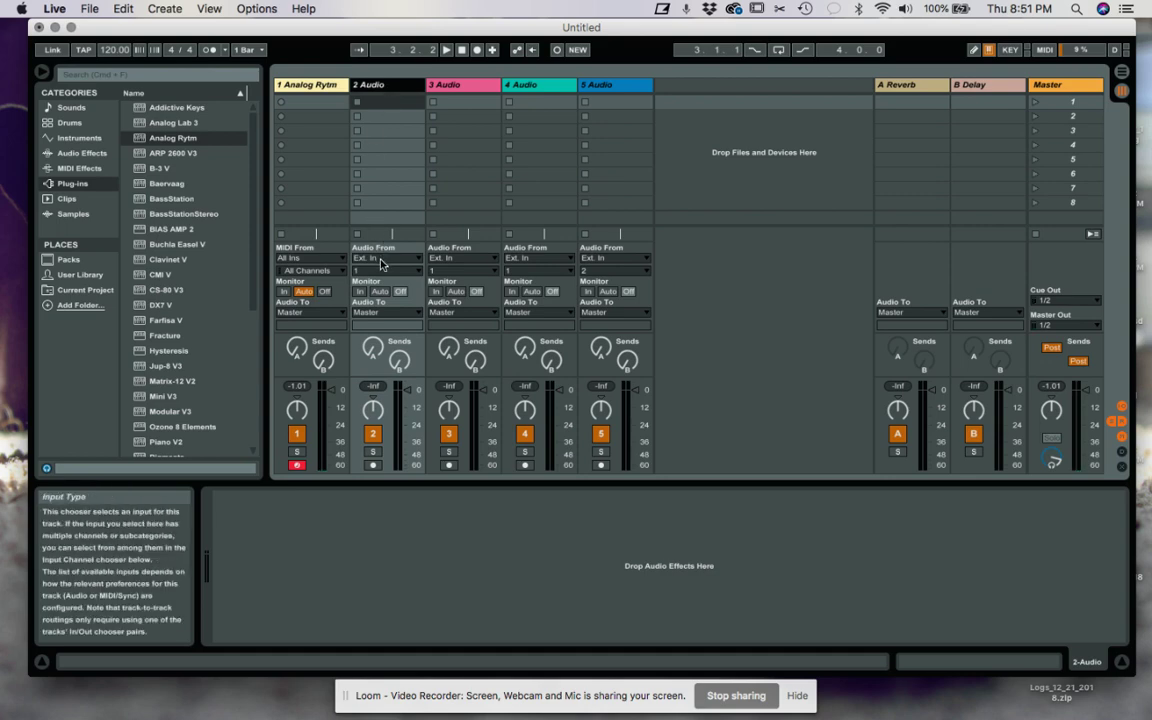
{"action": "left_click", "coordinate": [381, 263]}
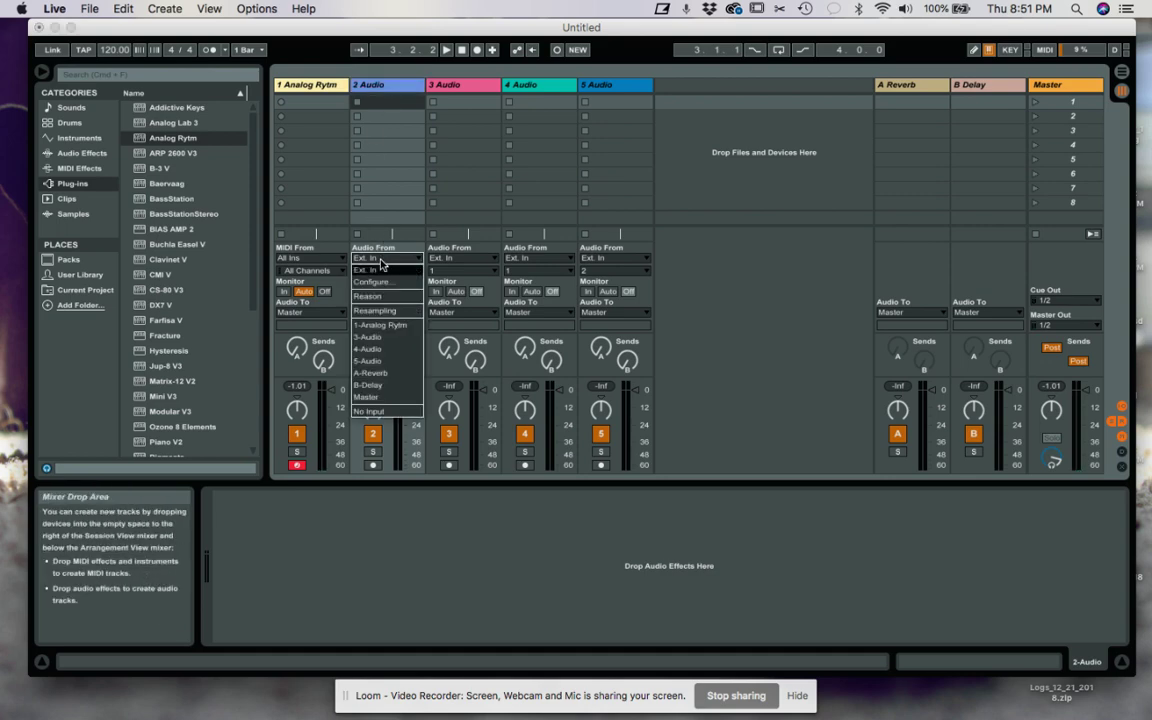
- Feed track 2 from the Analog Rytm's kick output BD 1 L/BD 1 R
{"action": "left_click", "coordinate": [407, 333]}
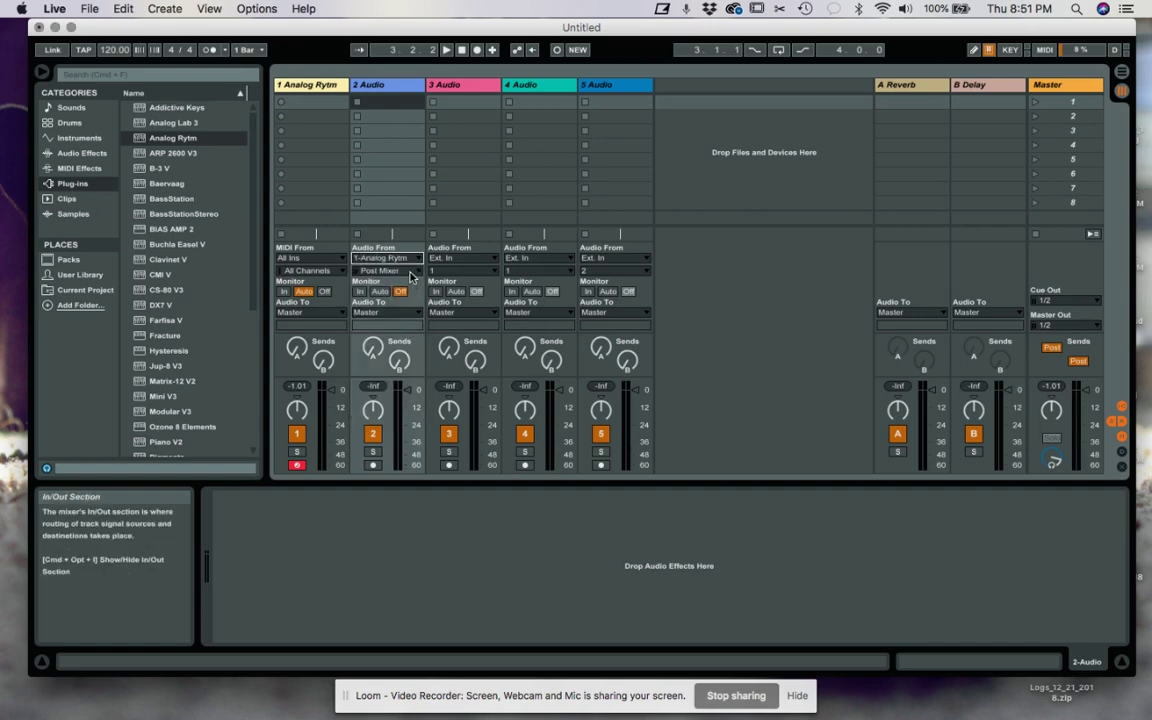
{"action": "left_click", "coordinate": [409, 277]}
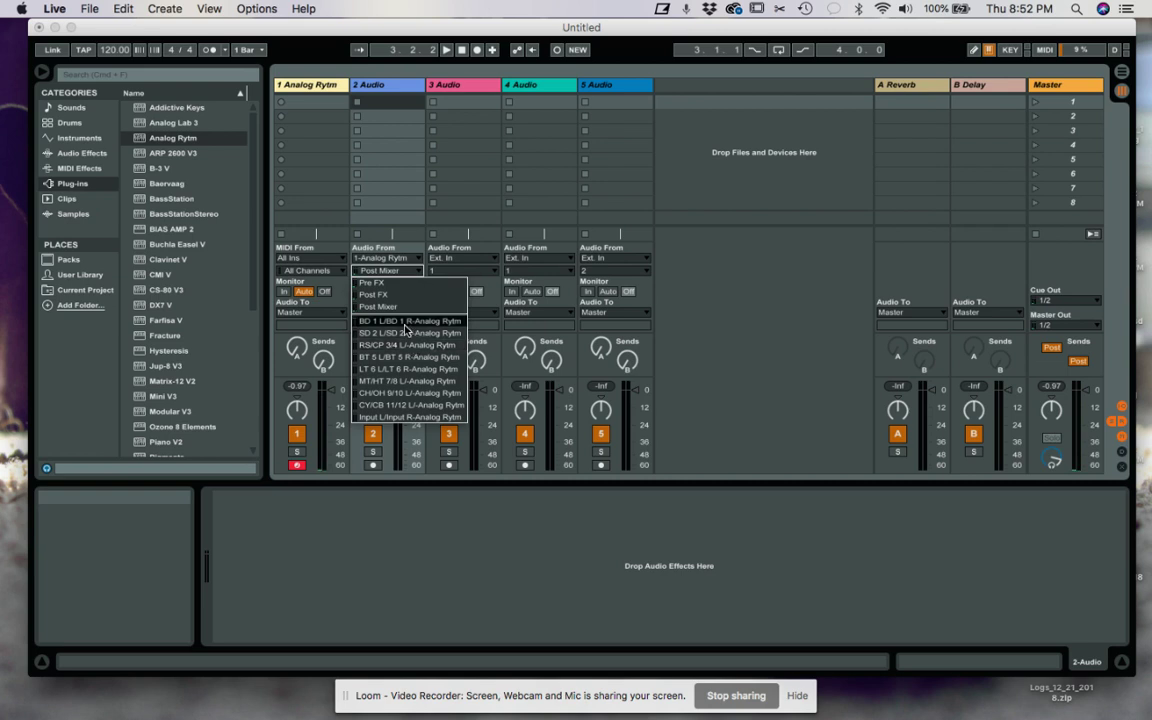
{"action": "left_click", "coordinate": [405, 329]}
- Set track 3's input to 1-Analog Rytm with the snare channel SD 2 L/SD 2 R
{"action": "left_click", "coordinate": [448, 258]}
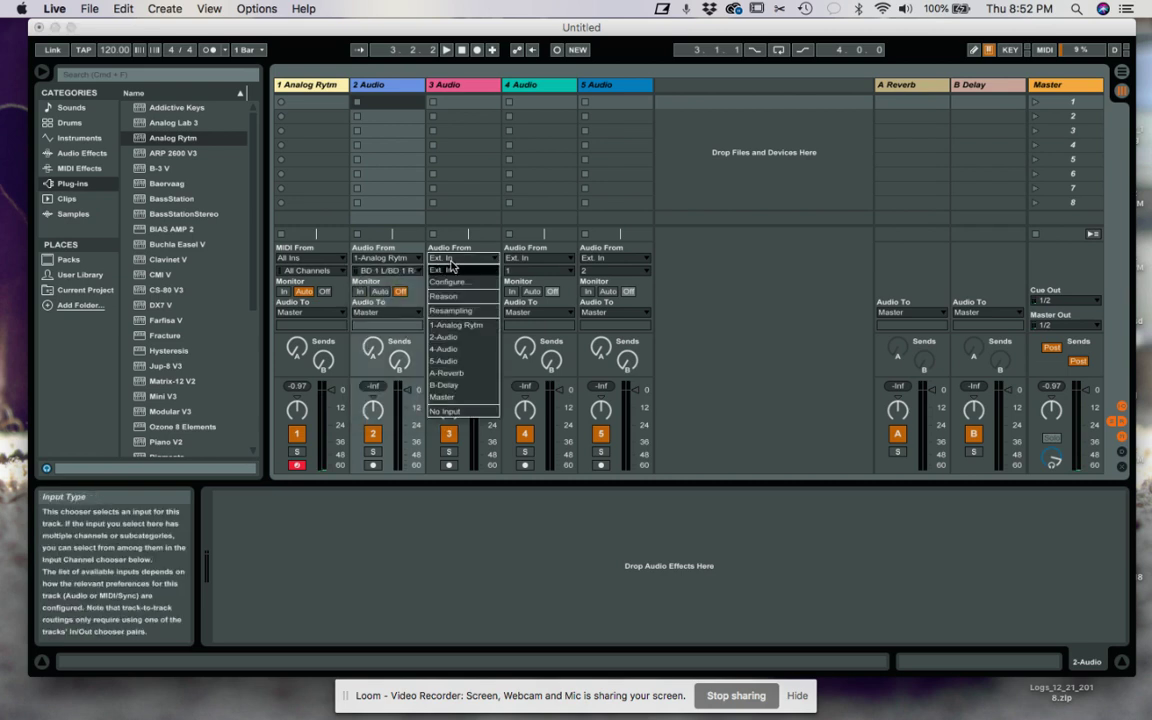
{"action": "left_click", "coordinate": [456, 325]}
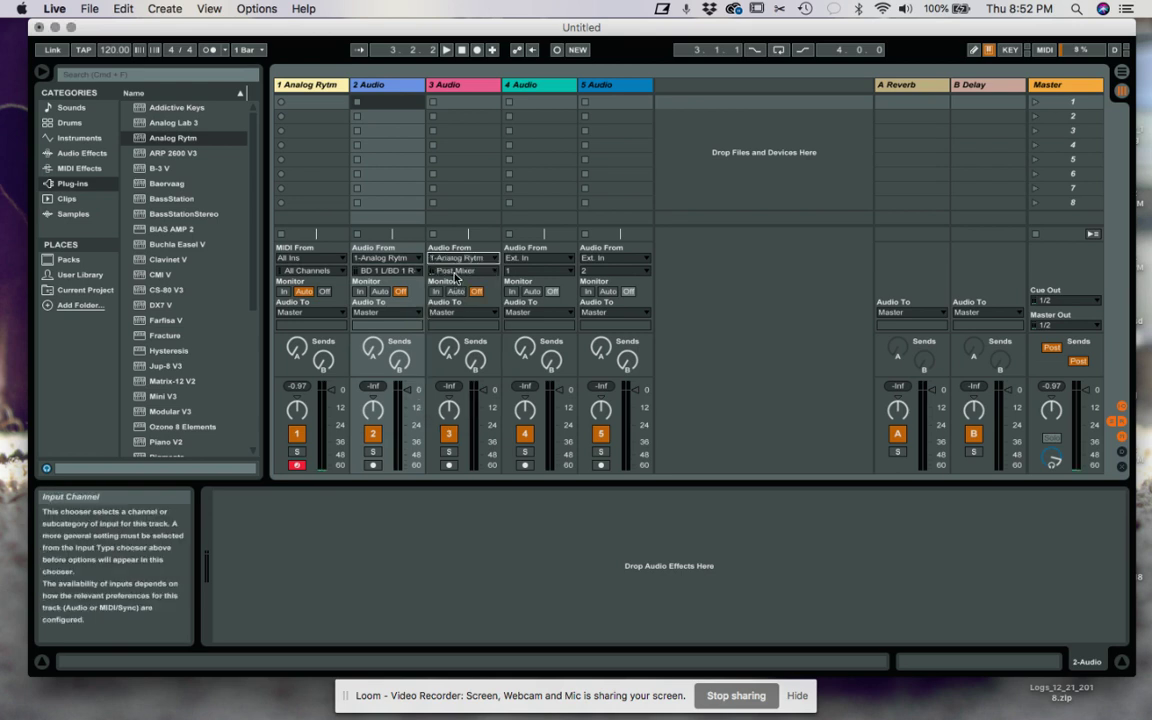
{"action": "left_click", "coordinate": [456, 271]}
{"action": "left_click", "coordinate": [460, 312]}
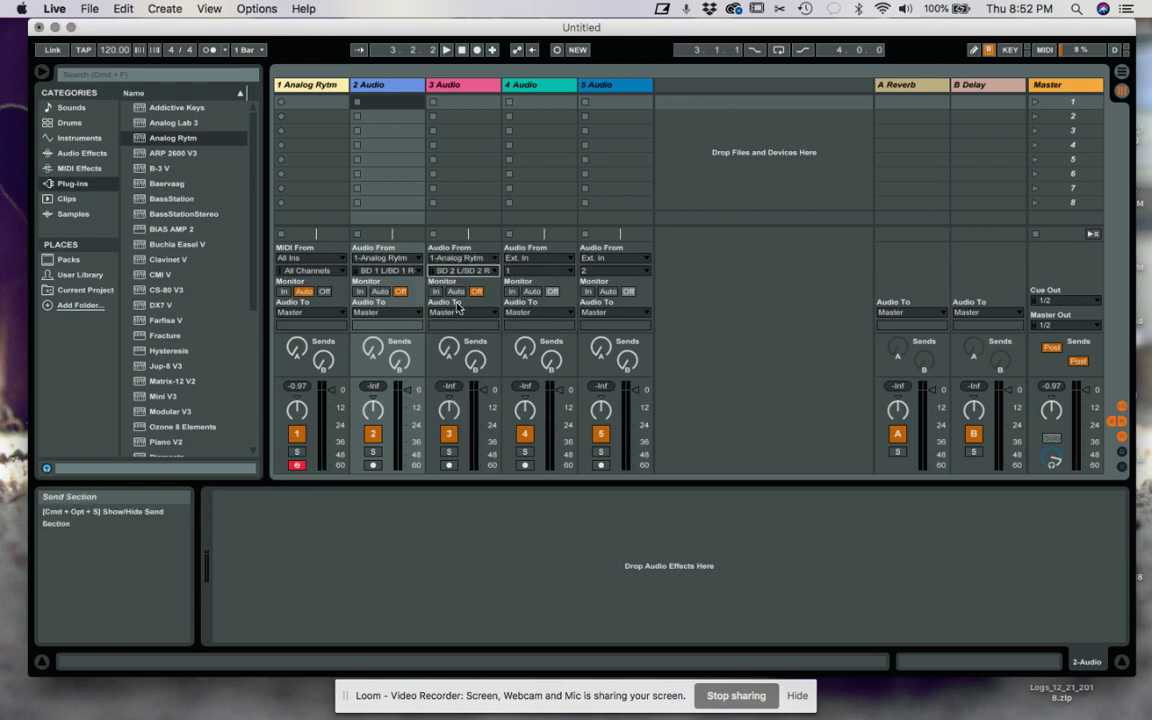
- Arm the kick and snare tracks together and record them into the Arrangement, then stop
{"action": "left_click", "coordinate": [374, 464]}
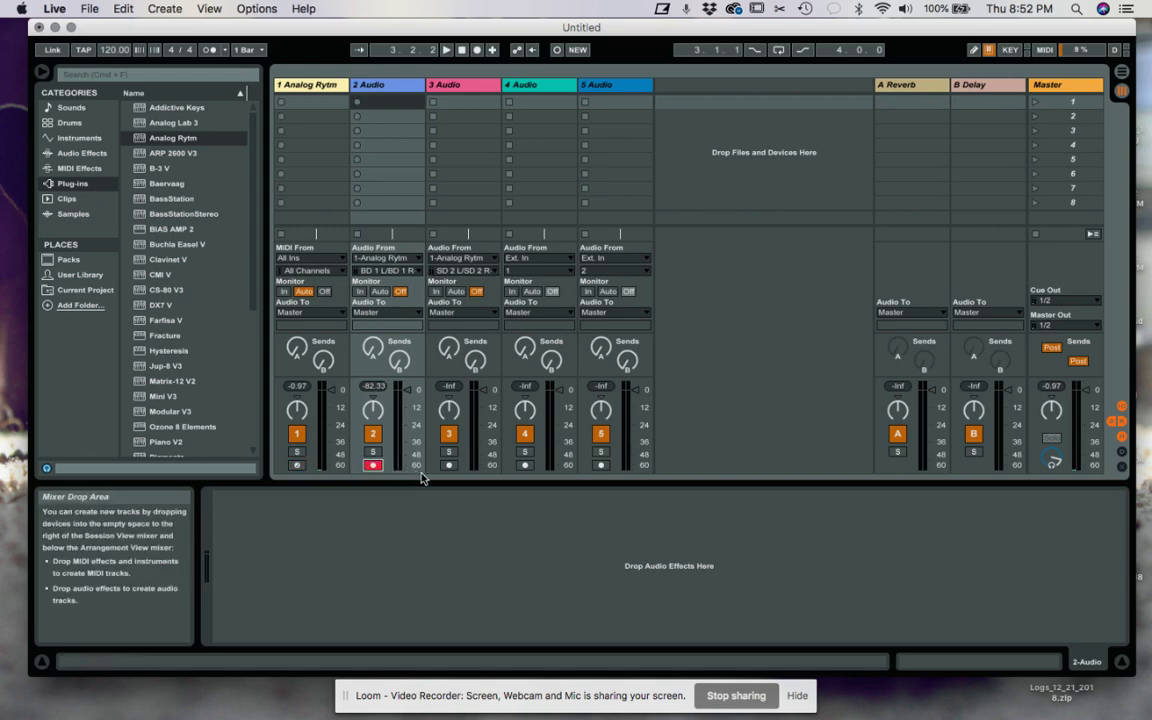
{"action": "left_click", "coordinate": [448, 465]}
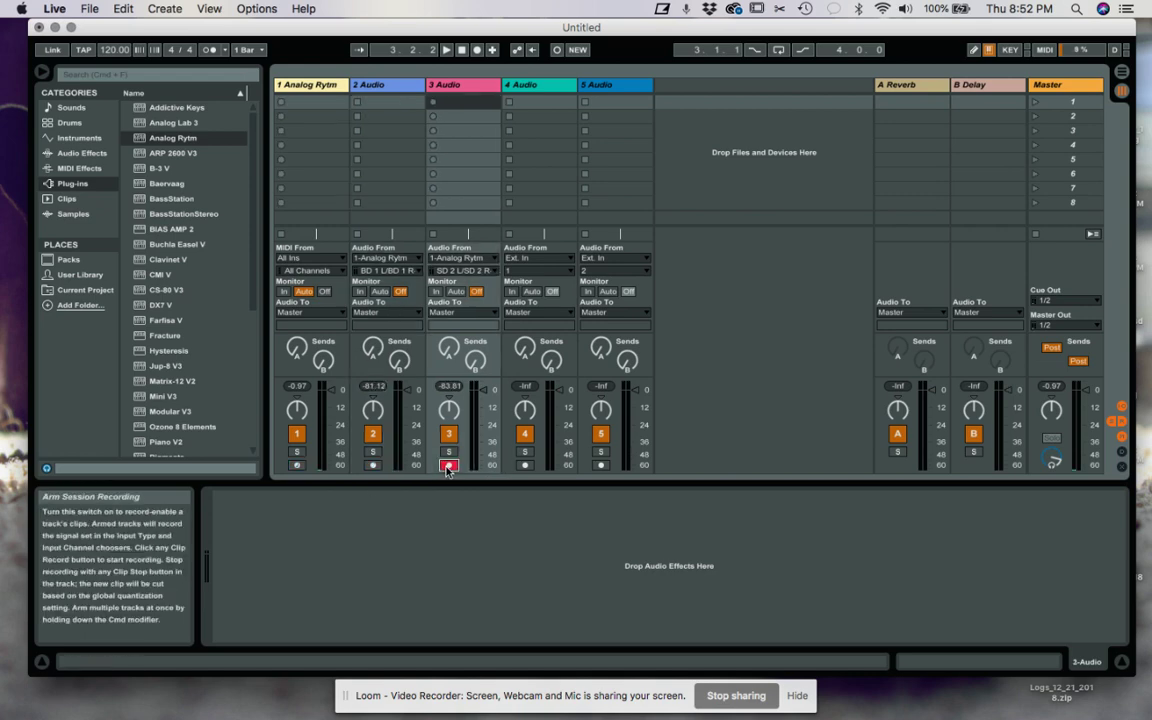
{"action": "left_click", "coordinate": [373, 466]}
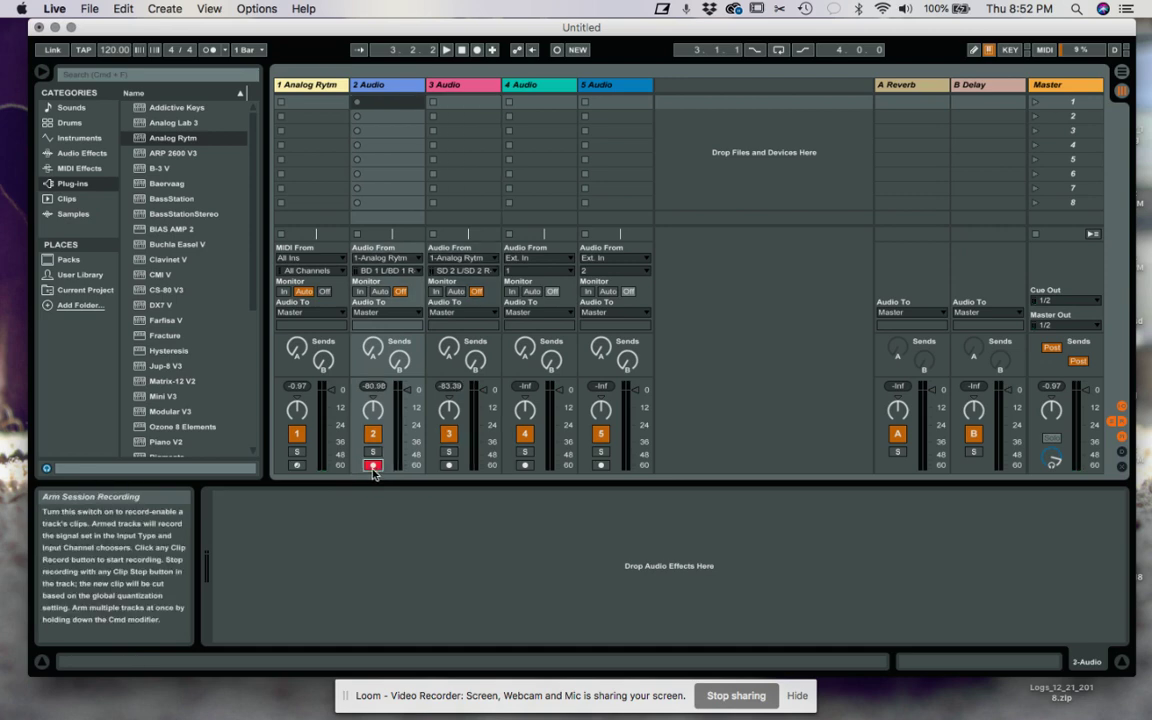
{"action": "left_click", "coordinate": [449, 466], "text": "super"}
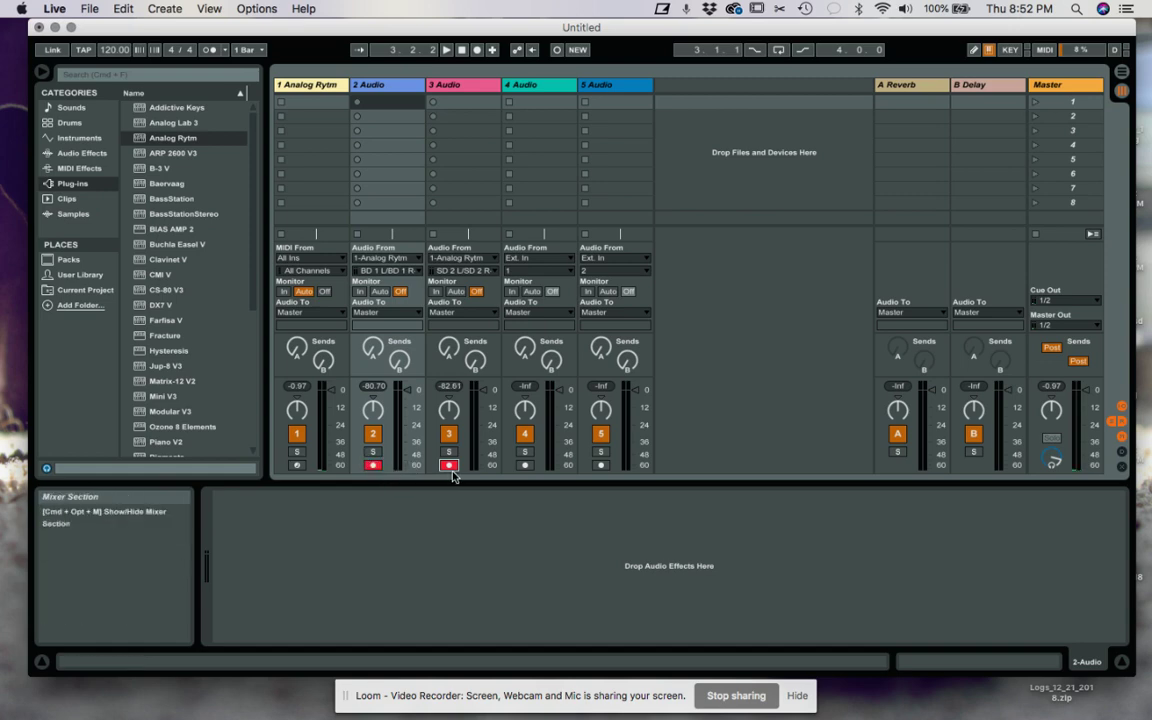
{"action": "left_click", "coordinate": [478, 50]}
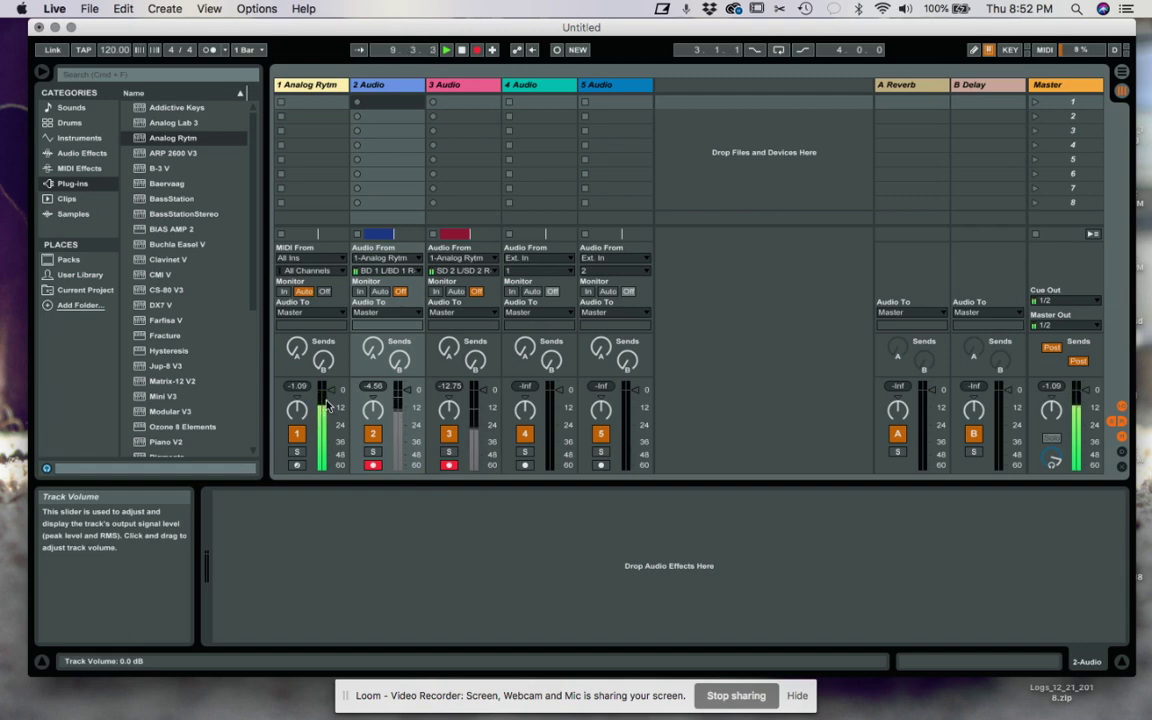
{"action": "left_click", "coordinate": [462, 50]}
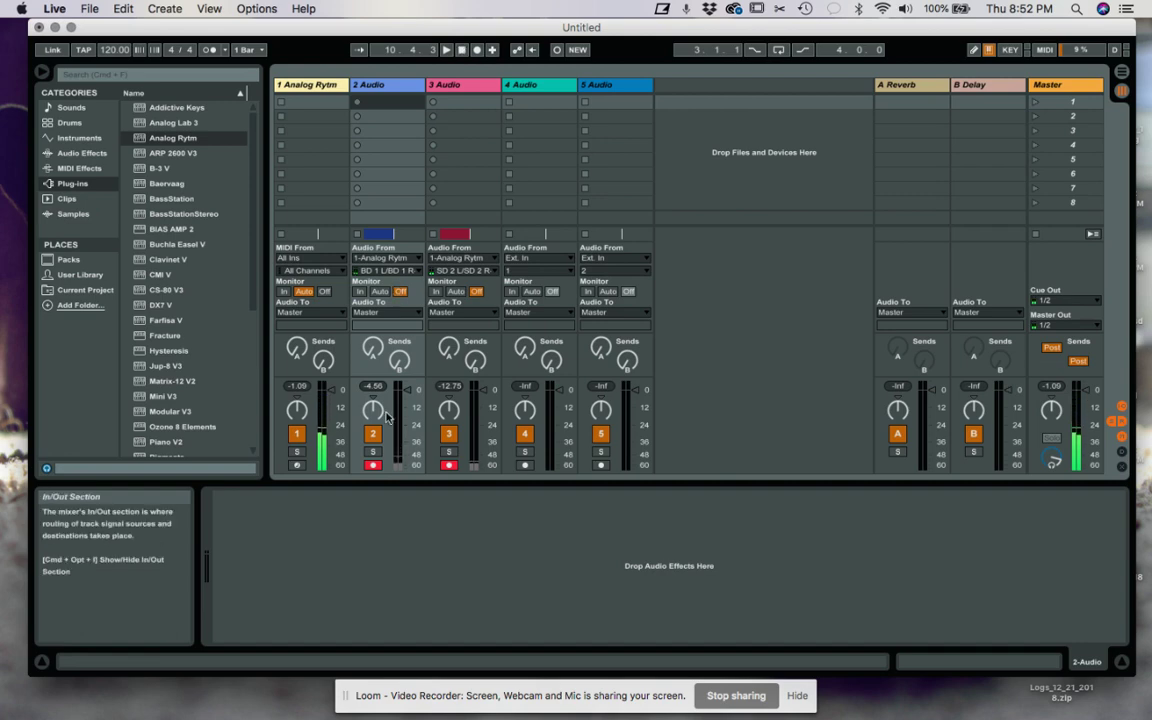
- Disarm tracks 2 and 3 and turn off the Analog Rytm track's Activator
{"action": "left_click", "coordinate": [373, 465]}
{"action": "left_click", "coordinate": [449, 465]}
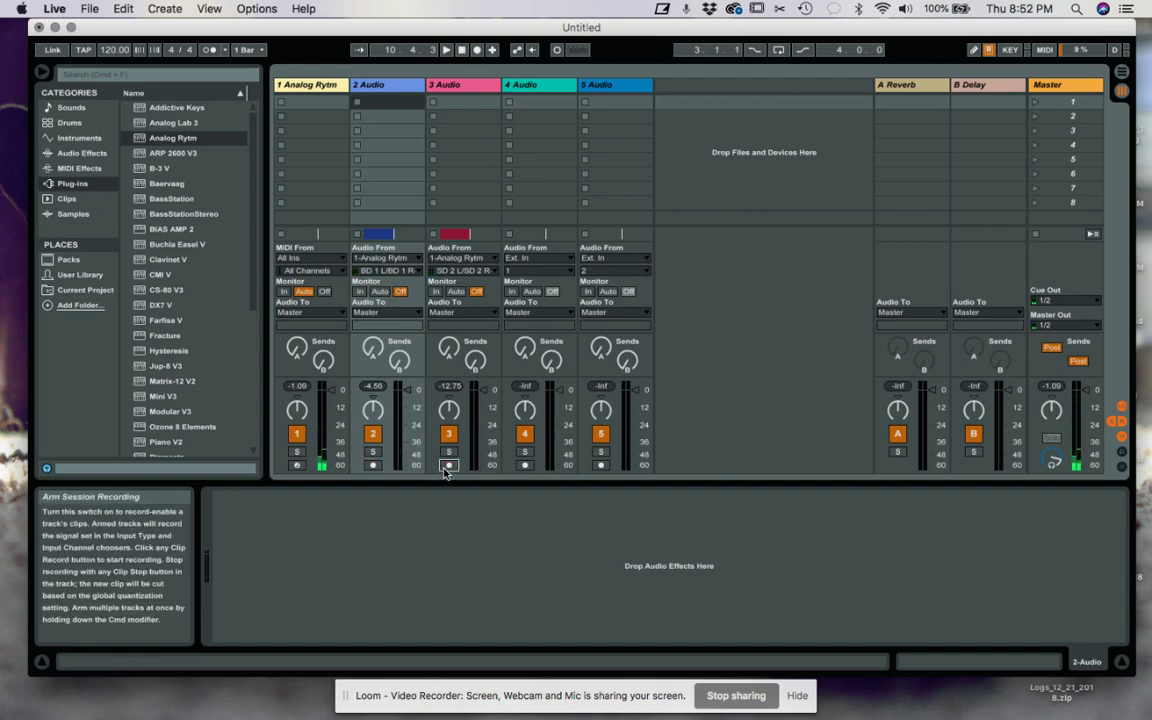
{"action": "left_click", "coordinate": [296, 433]}
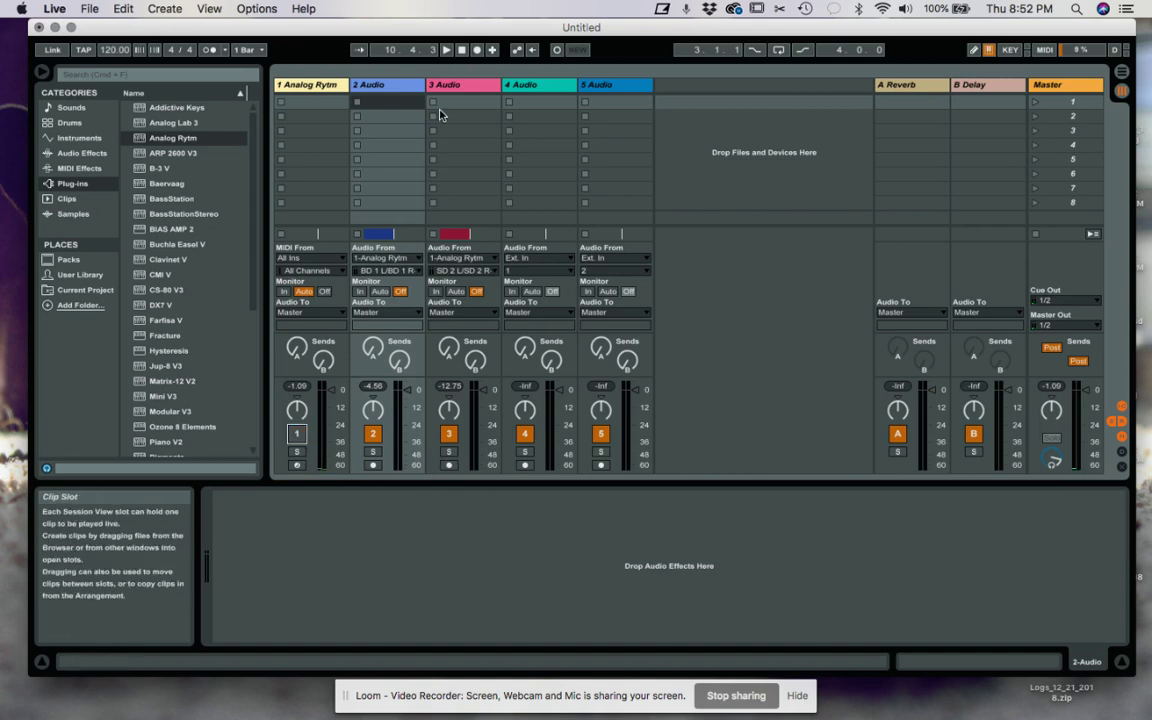
- Play the recorded kick and snare clips in Arrangement View, toggling the metronome on and off
{"action": "key", "text": "Tab"}
{"action": "key", "text": "space"}
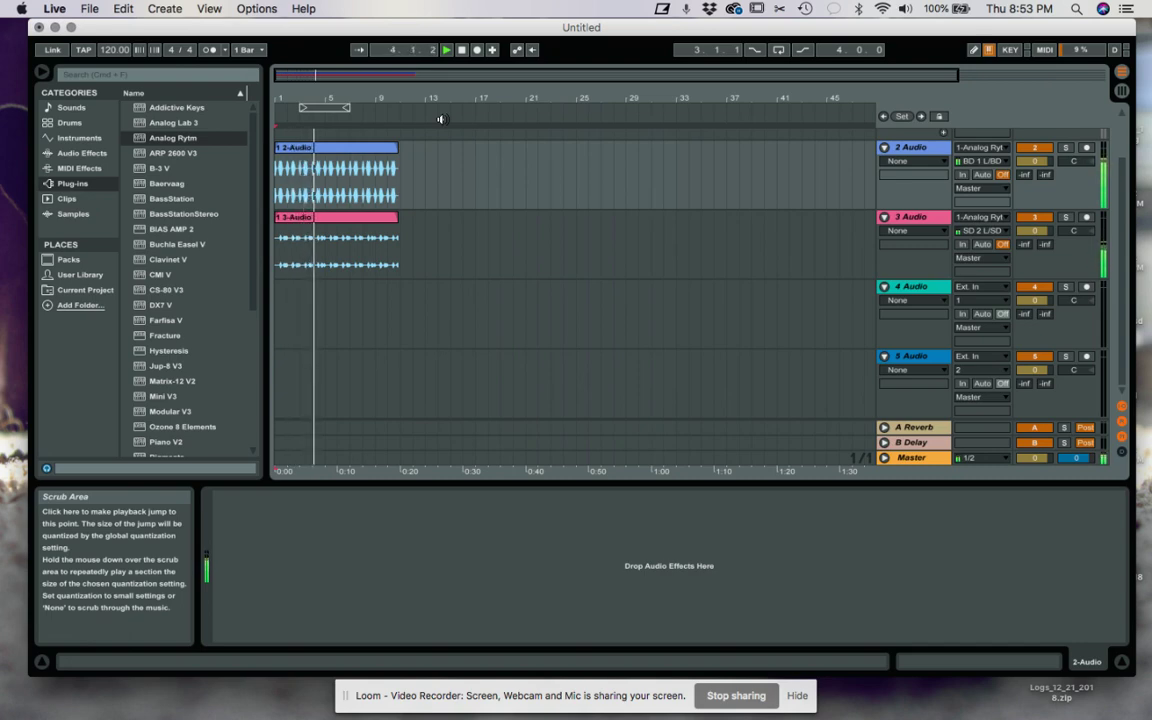
{"action": "key", "text": "c"}
{"action": "left_click", "coordinate": [215, 51]}
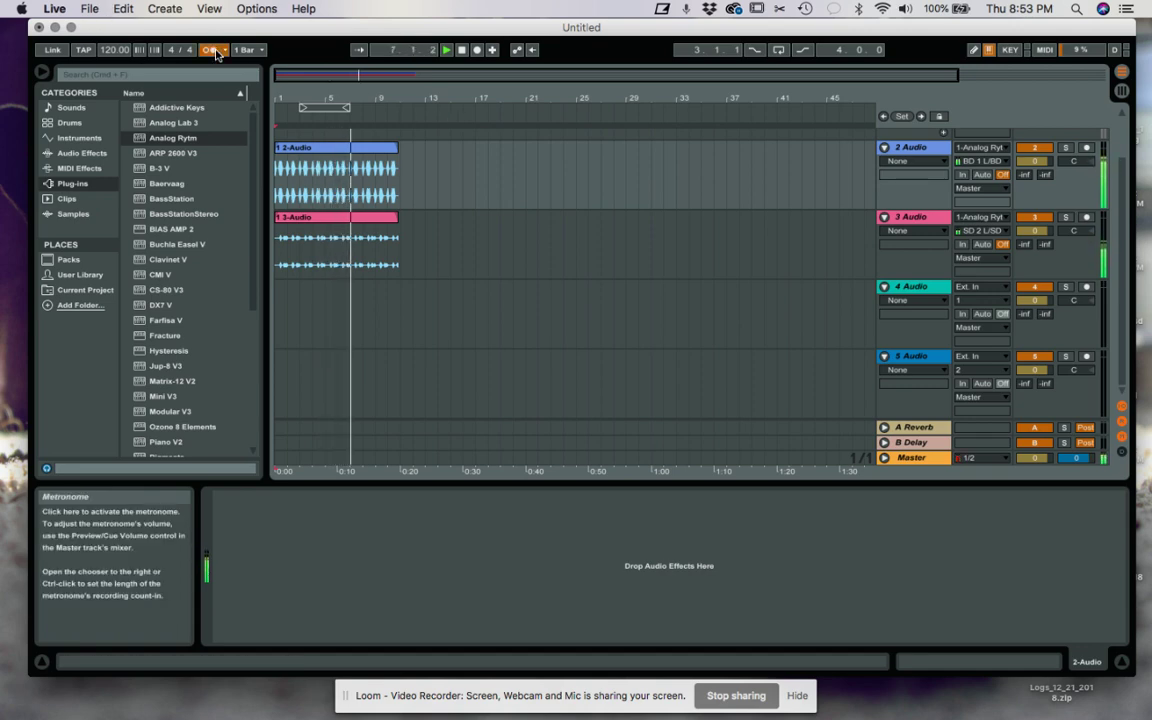
{"action": "left_click", "coordinate": [215, 51]}
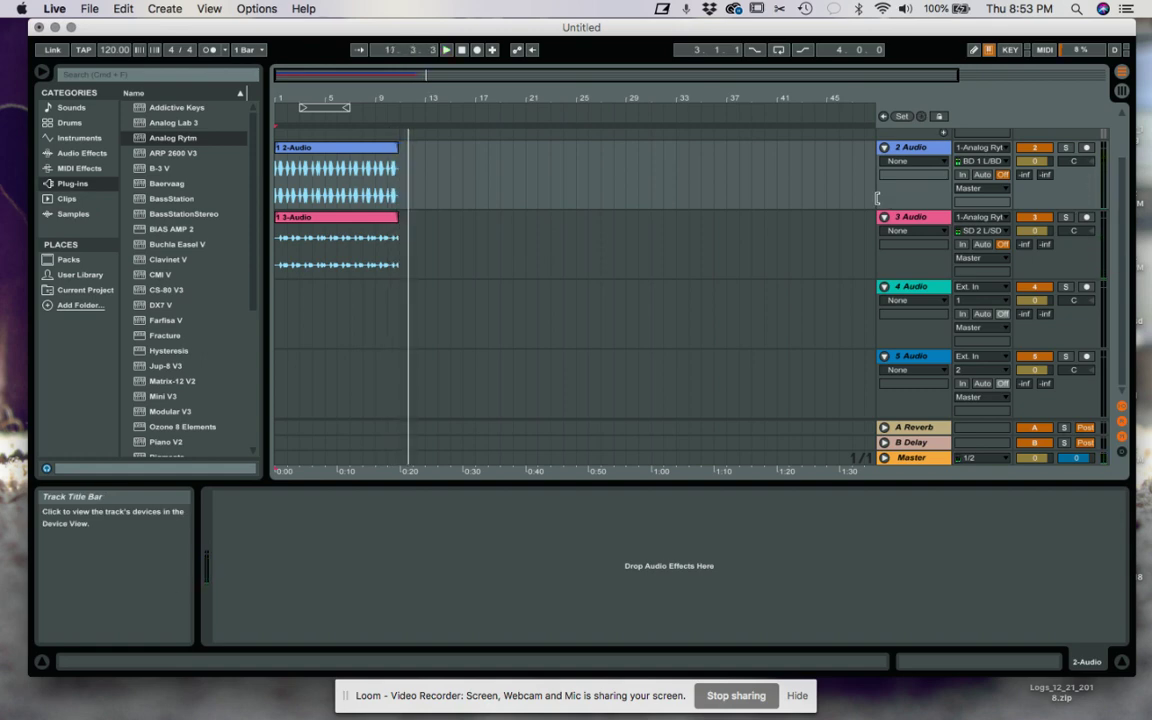
{"action": "key", "text": "super+Tab"}
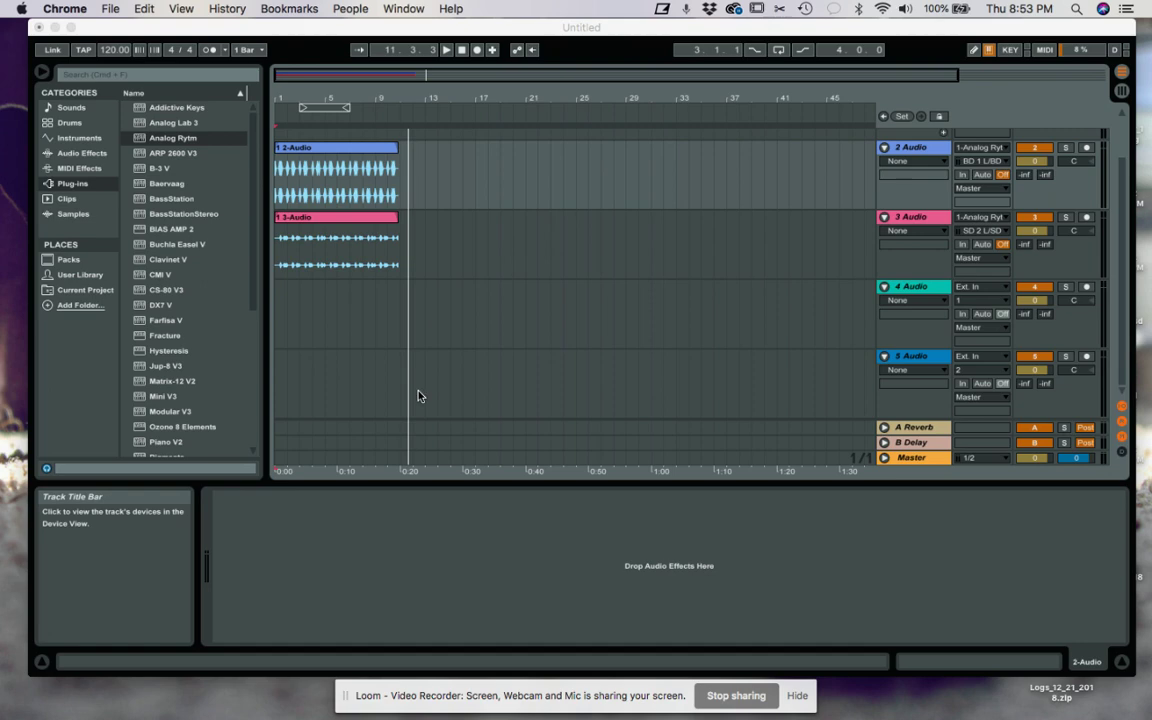
{"action": "left_click", "coordinate": [403, 284]}
- Back in Session View, route 1-Analog Rytm's RS/CP 3/4 output into track 4
{"action": "key", "text": "Tab"}
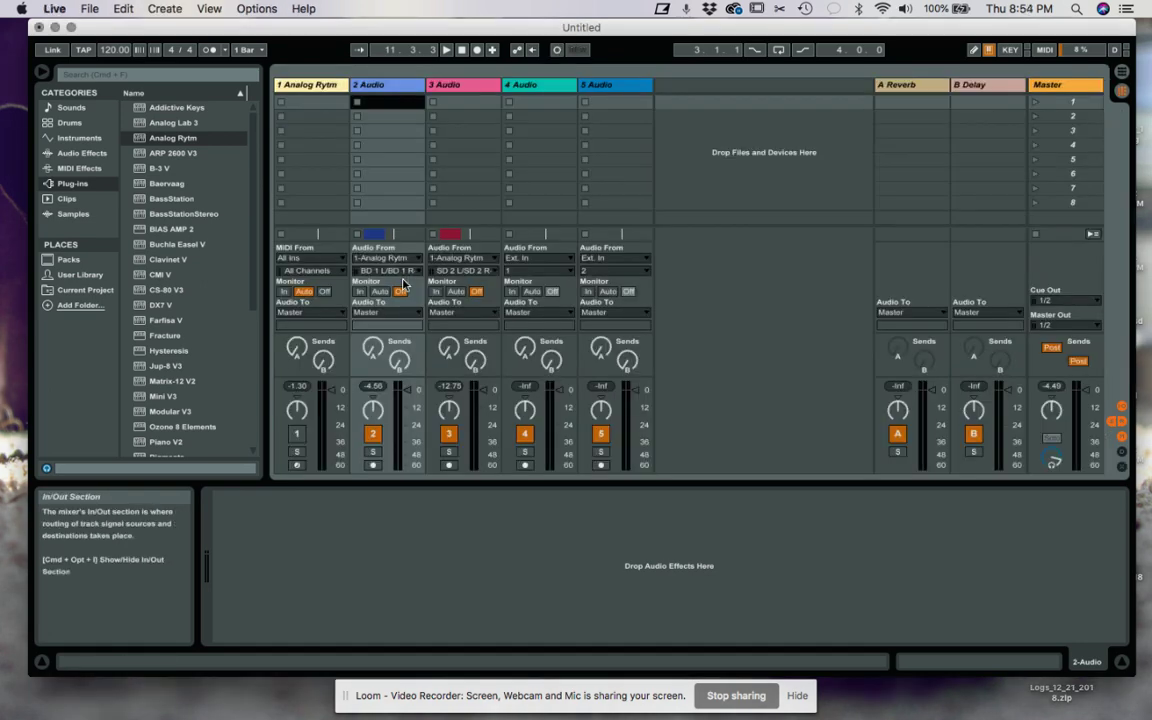
{"action": "left_click", "coordinate": [540, 258]}
{"action": "left_click", "coordinate": [545, 326]}
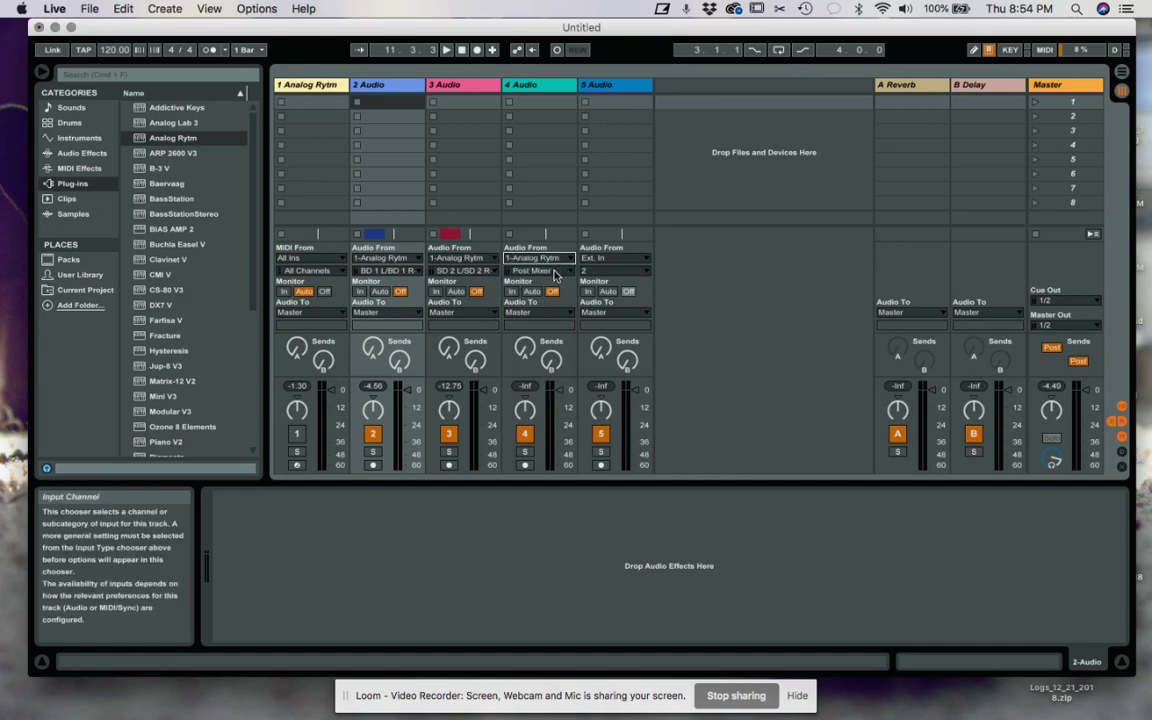
{"action": "left_click", "coordinate": [538, 270]}
{"action": "left_click", "coordinate": [559, 345]}
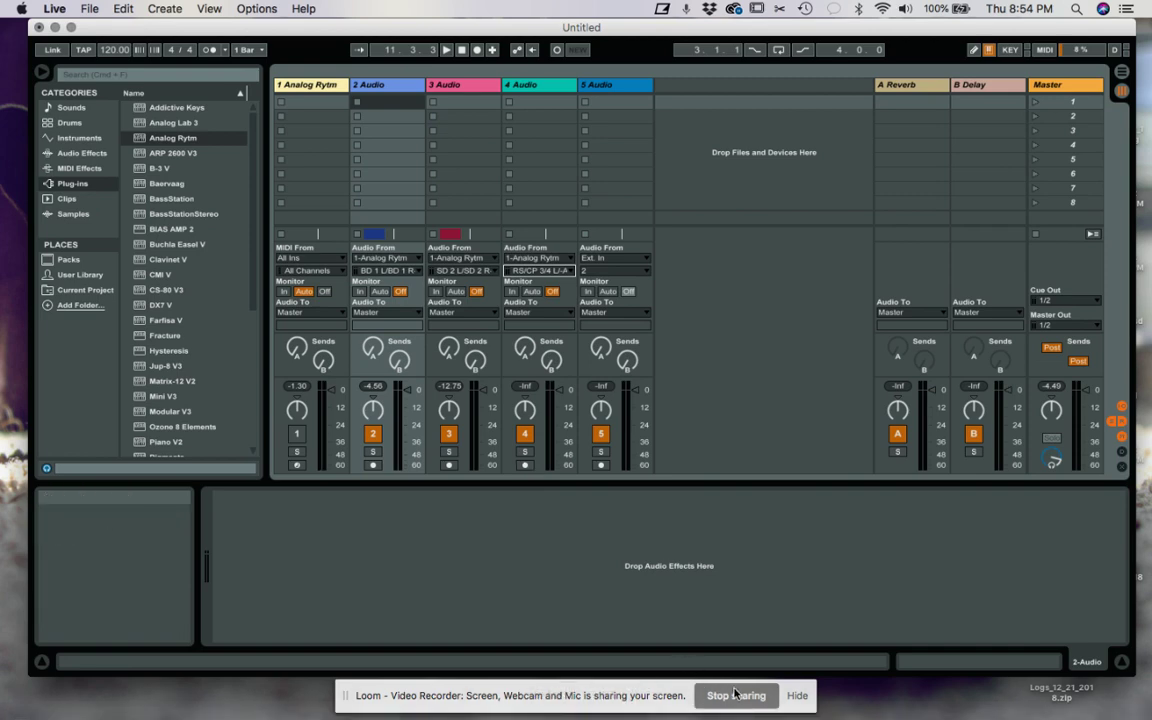
{"action": "mouse_move", "coordinate": [576, 708]}
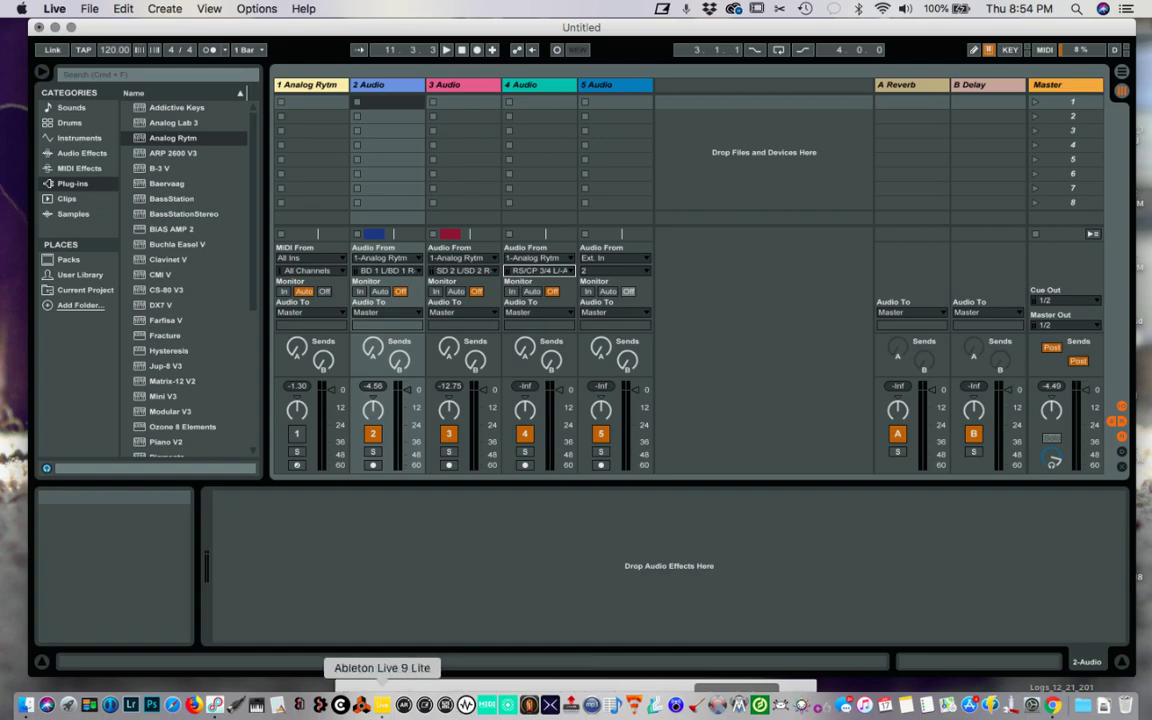
- Switch to Google Chrome to bring the Elektron website to the front
{"action": "left_click", "coordinate": [1053, 706]}
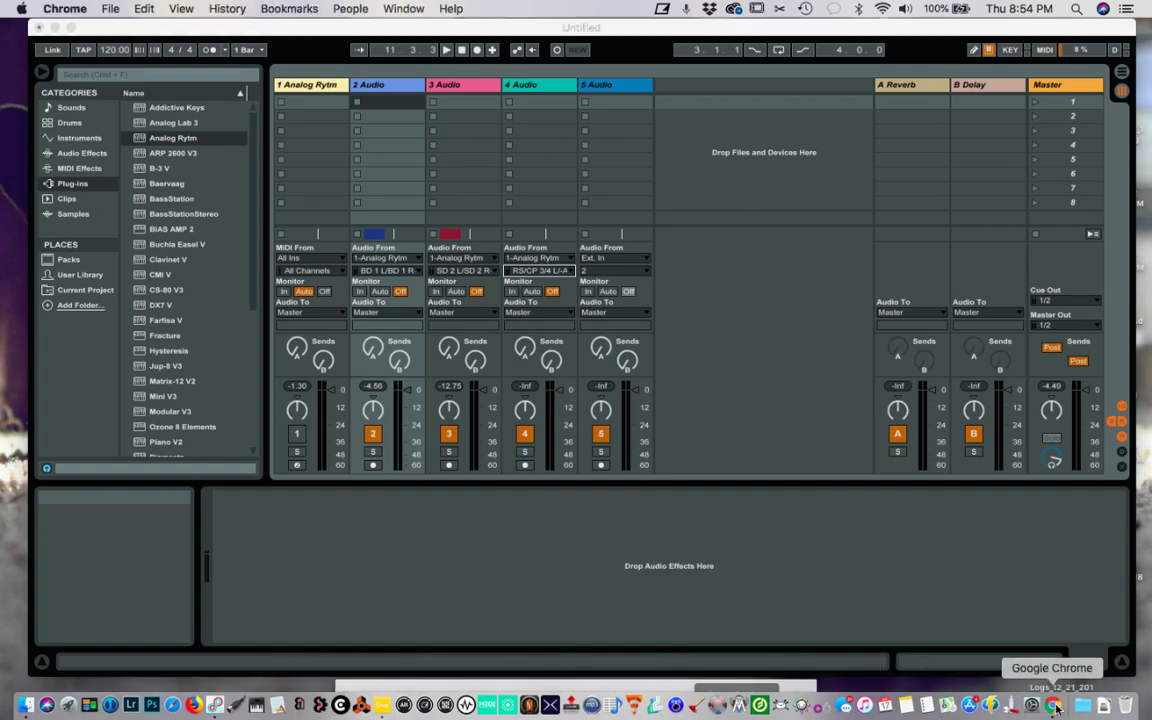